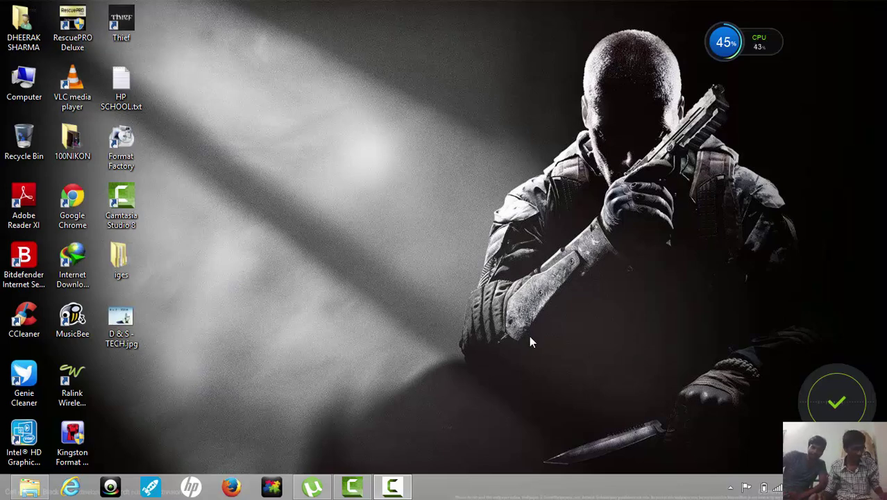
Launch Mechanical APDL 14.5 and maximize its main window.
key("super")
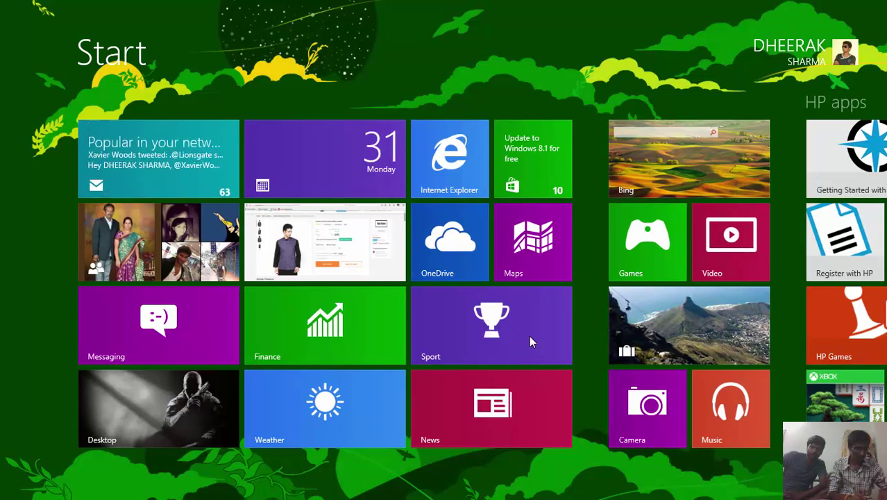
type("mech")
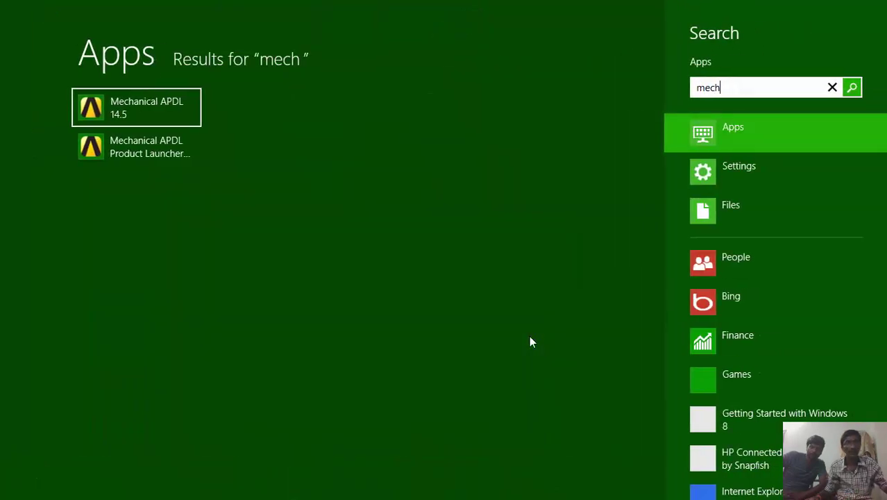
left_click(185, 114)
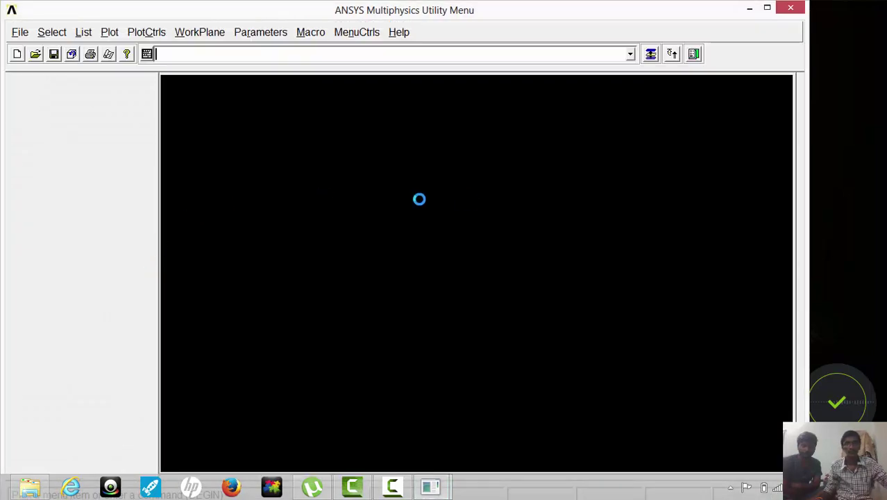
left_click(767, 8)
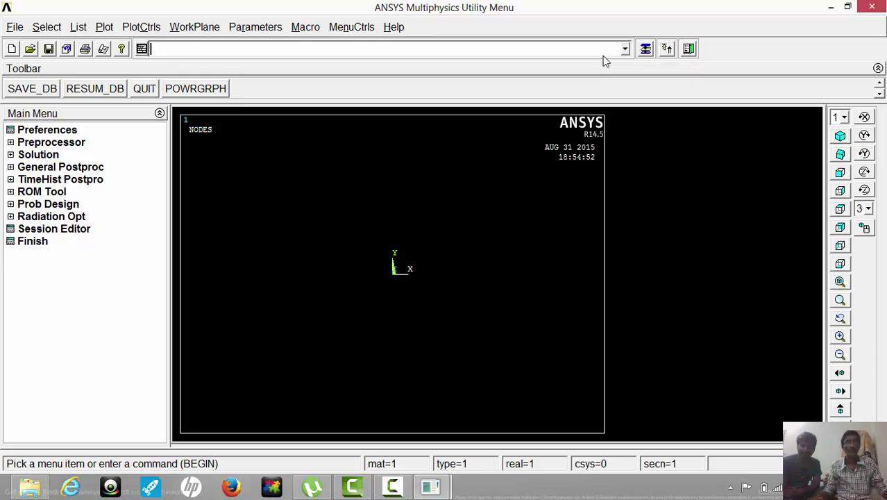
Set the unit system by running the command /units,si,mm.
type("/")
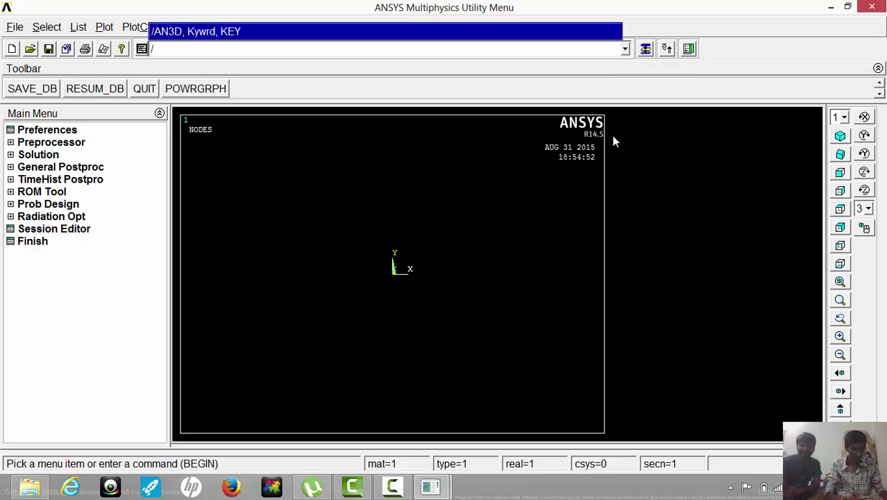
type("units")
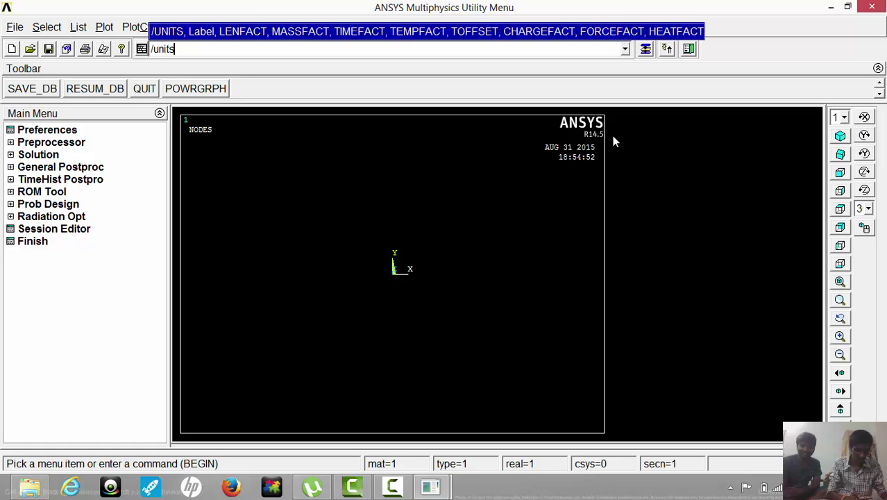
type(",si,mm")
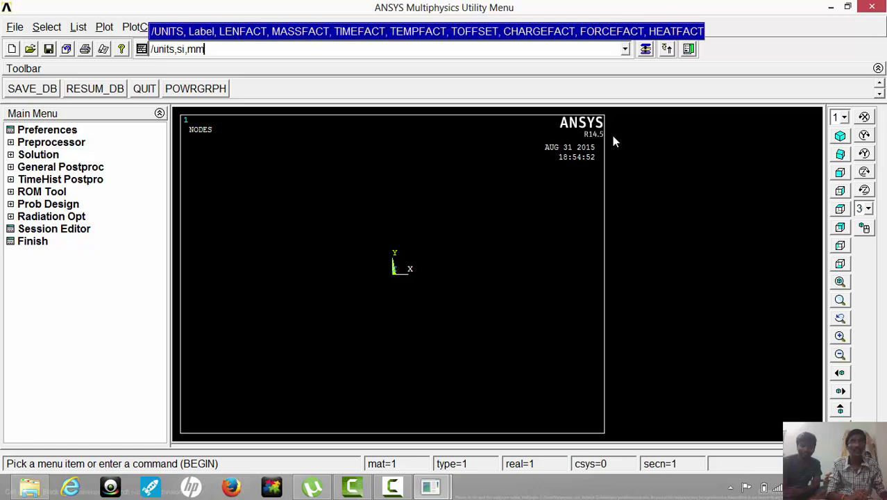
key("Return")
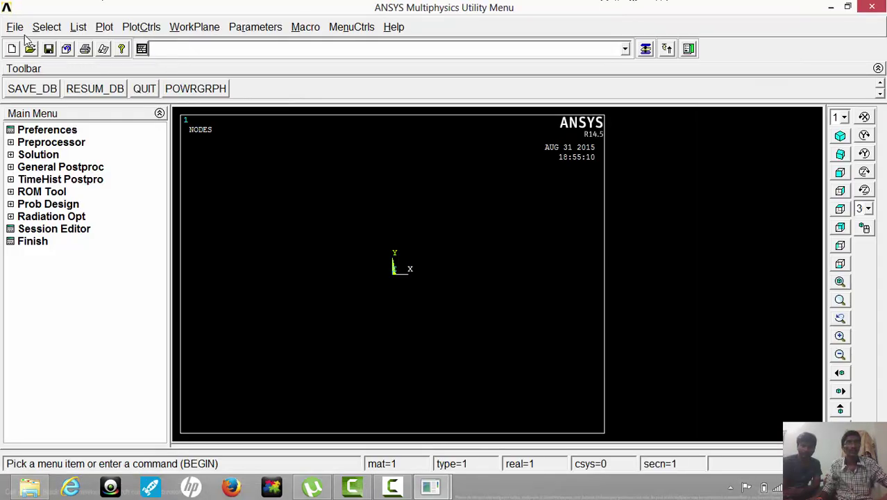
Change the jobname to "couple field analysis".
left_click(16, 27)
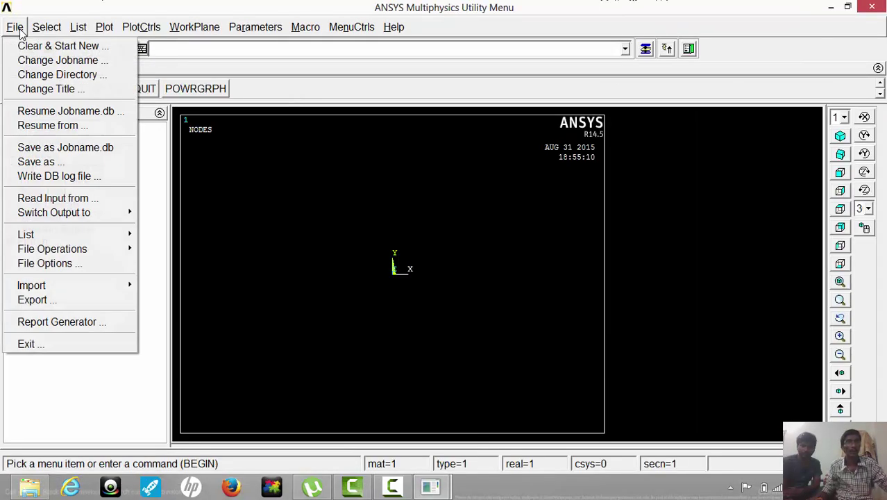
left_click(28, 61)
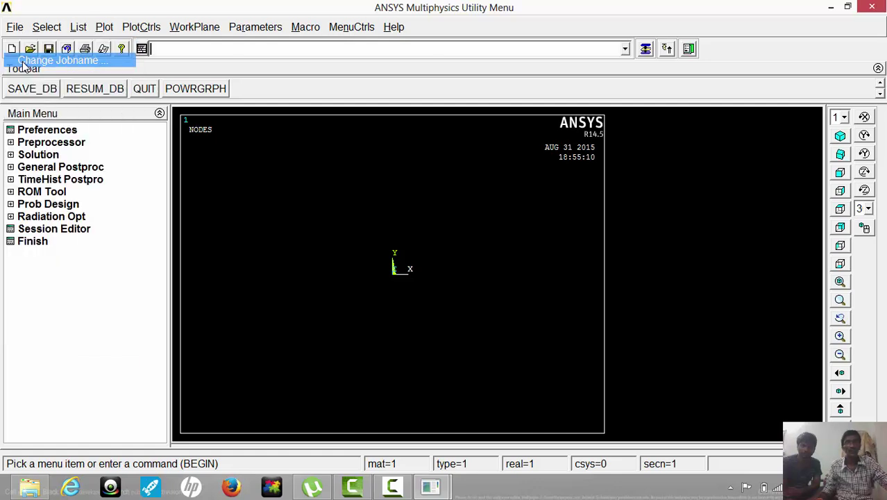
left_click_drag(469, 224, 448, 223)
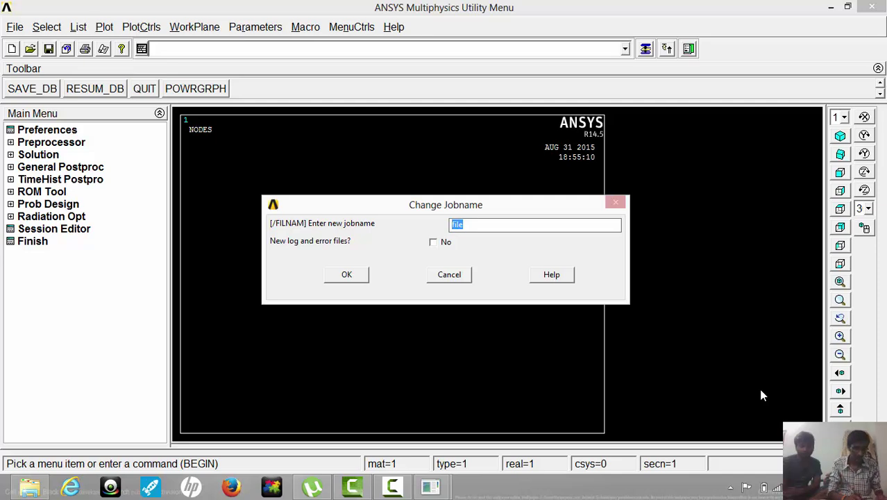
type("co")
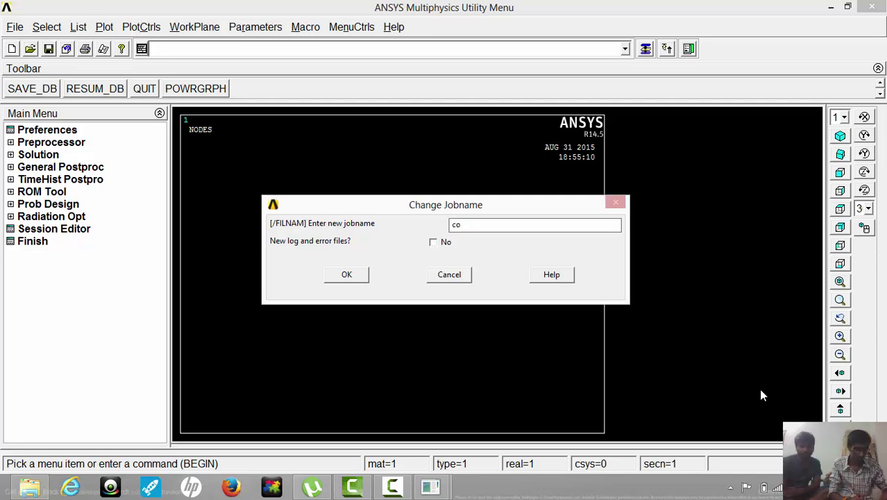
type("uple fi")
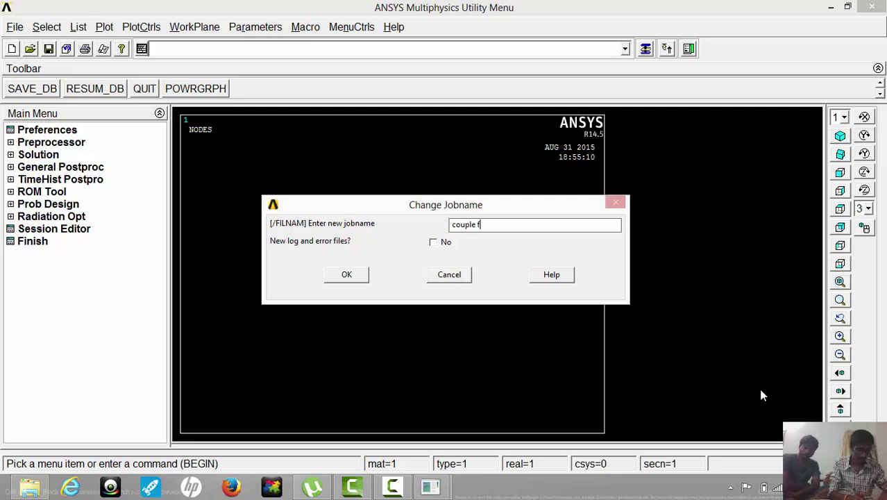
type("eld ana")
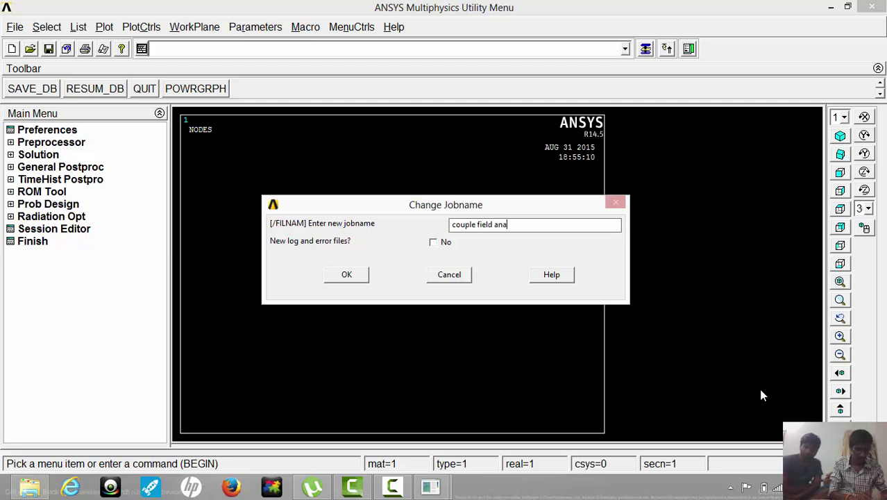
type("lyssis")
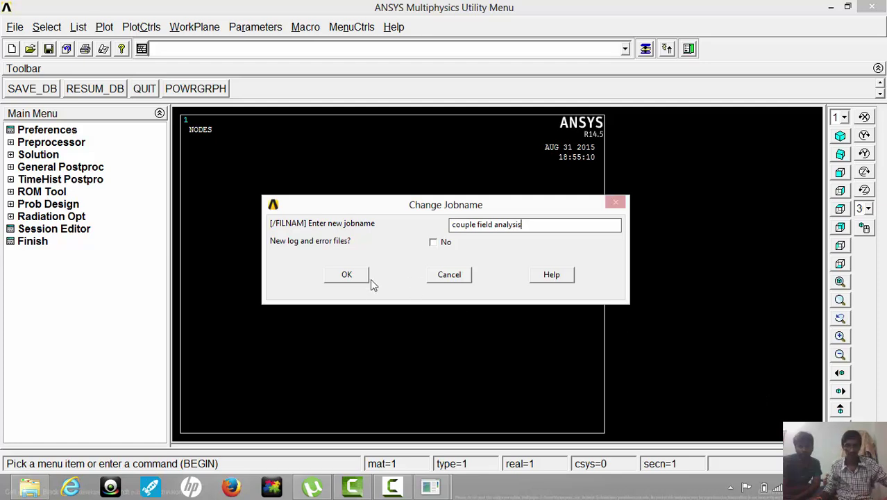
key("Return")
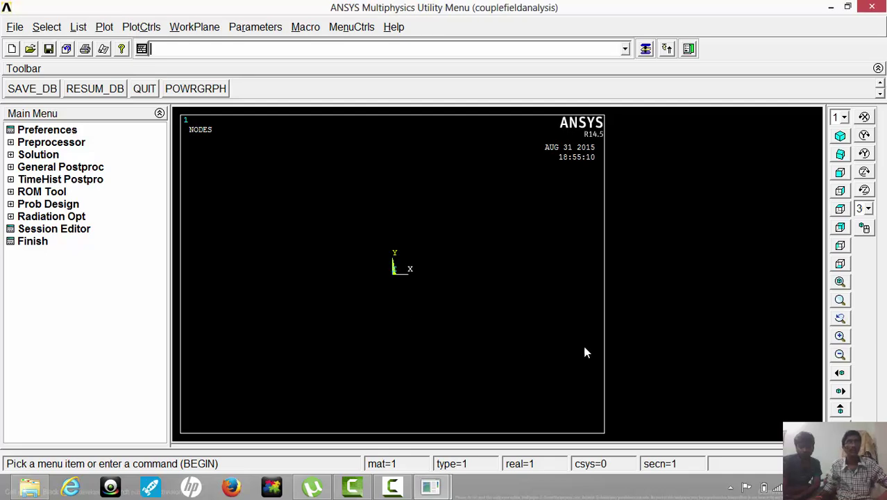
Change the working directory to the ANSYS folder on Lock Disk (E:).
left_click(17, 27)
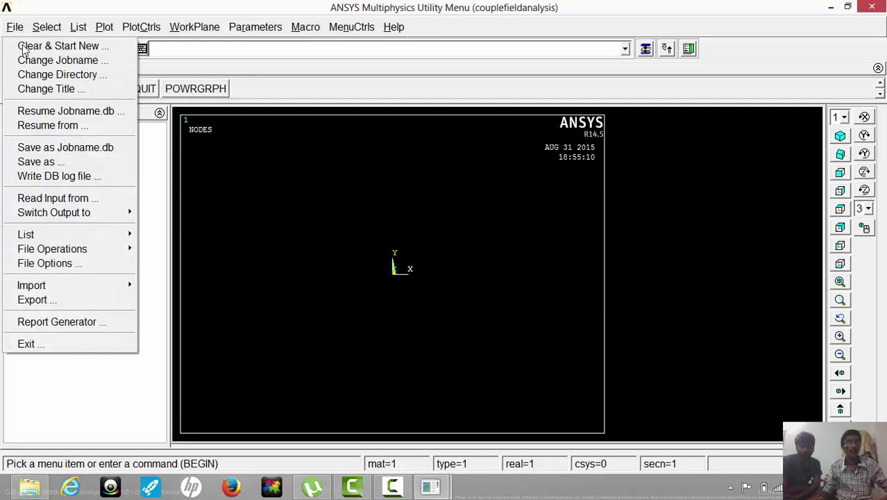
left_click(32, 75)
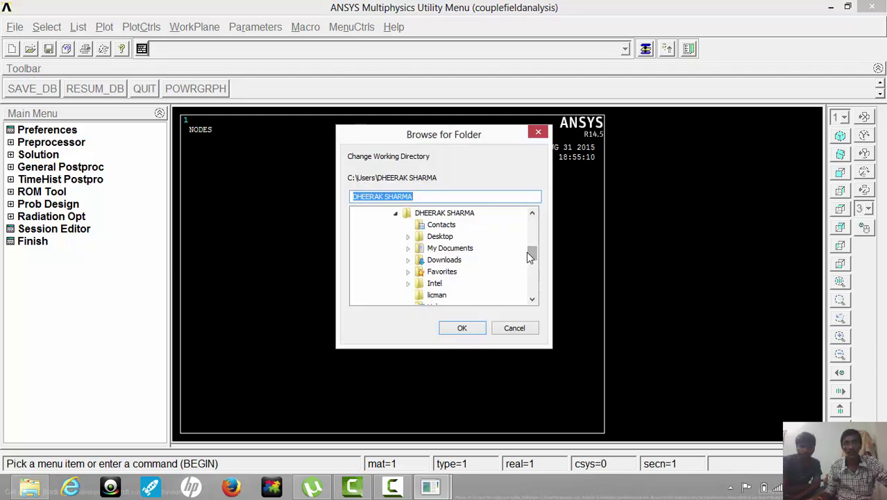
left_click_drag(528, 257, 532, 292)
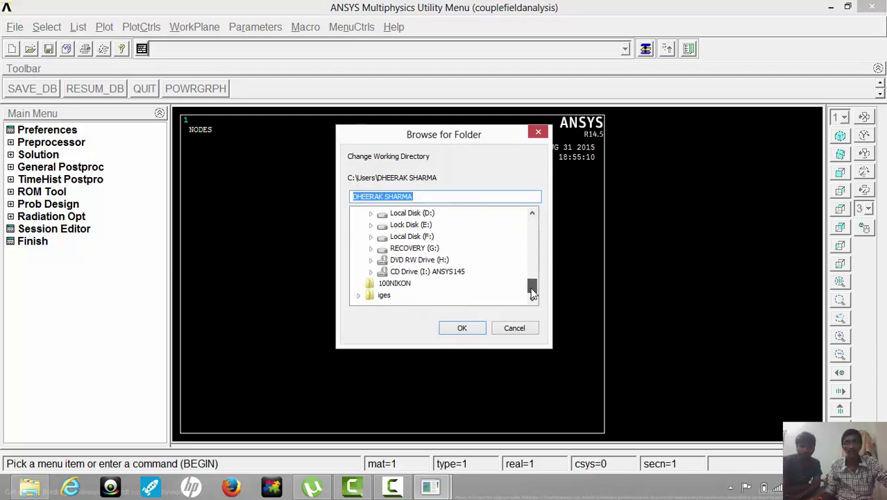
double_click(404, 226)
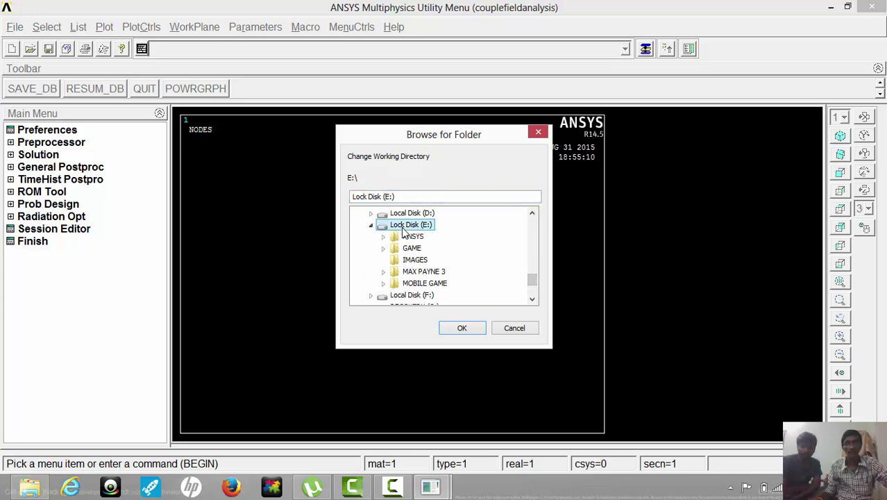
left_click(410, 236)
left_click(461, 328)
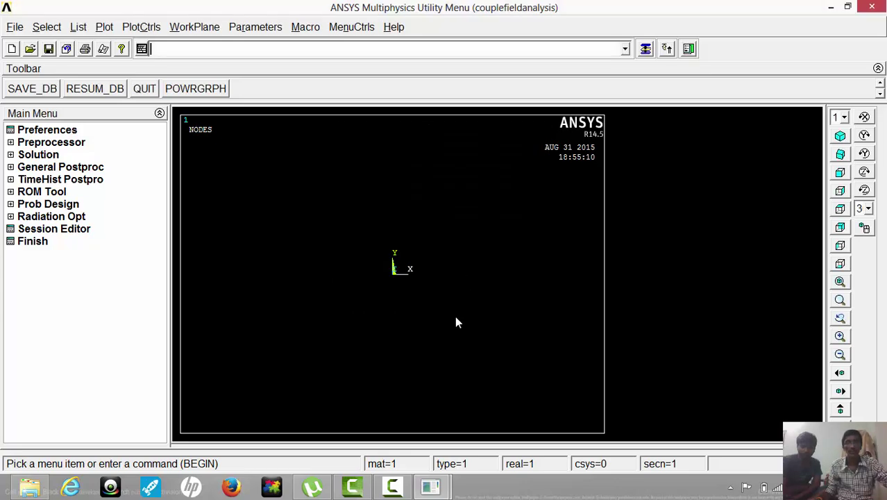
Change the analysis title to "couple field".
left_click(15, 28)
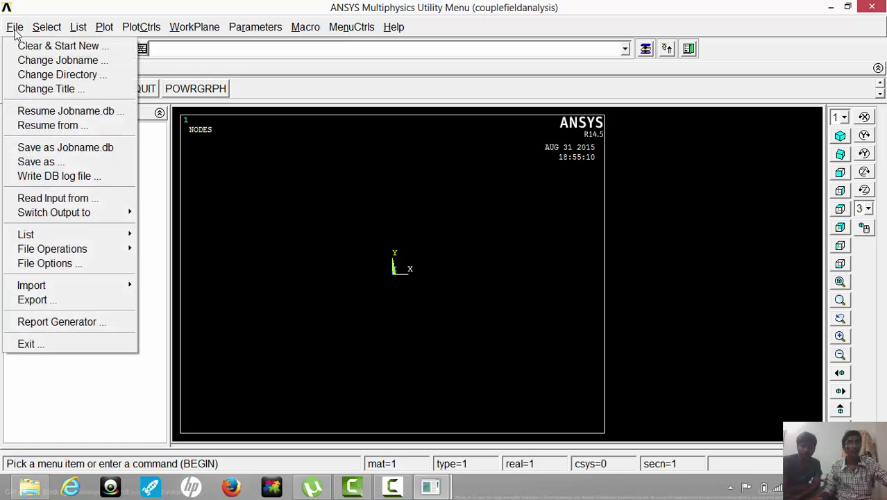
left_click(41, 89)
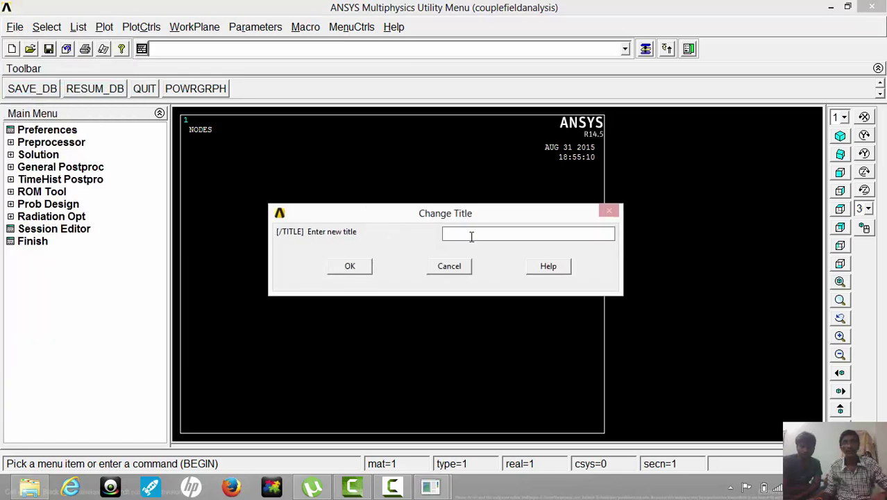
type("couplefield")
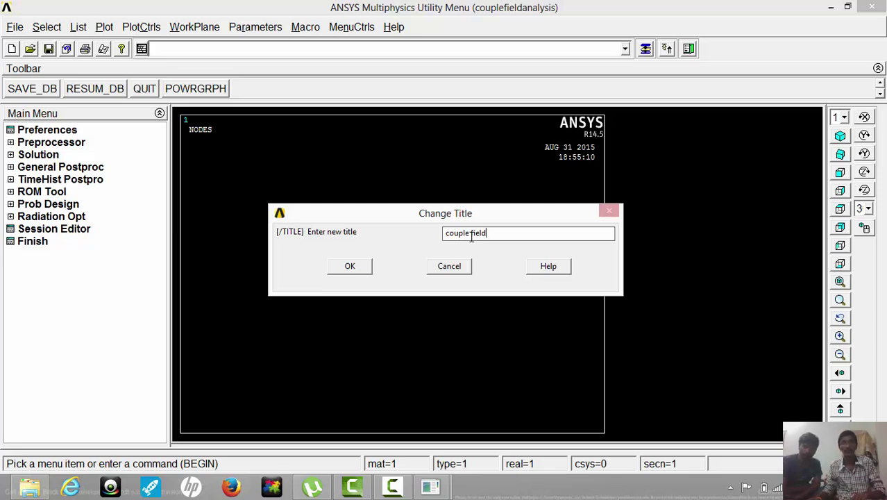
key("Return")
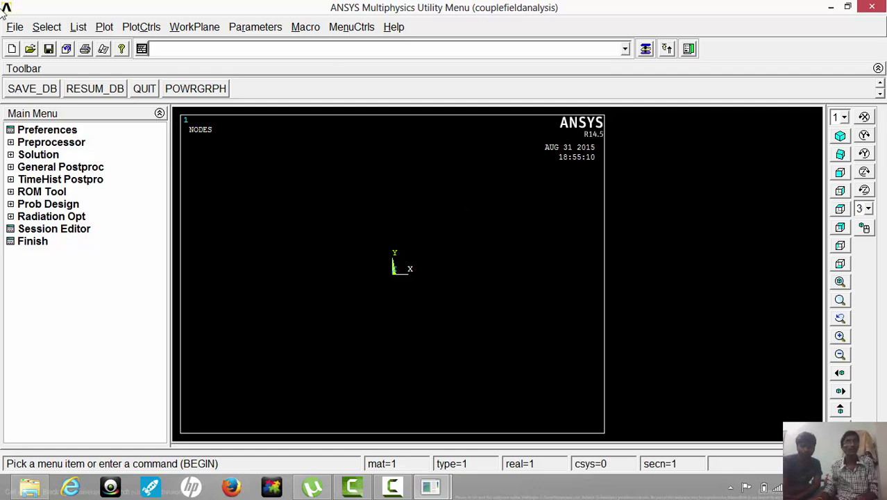
Begin an IGES import that merges coincident keypoints, creates solids and deletes small areas, and browse for the file.
left_click(13, 27)
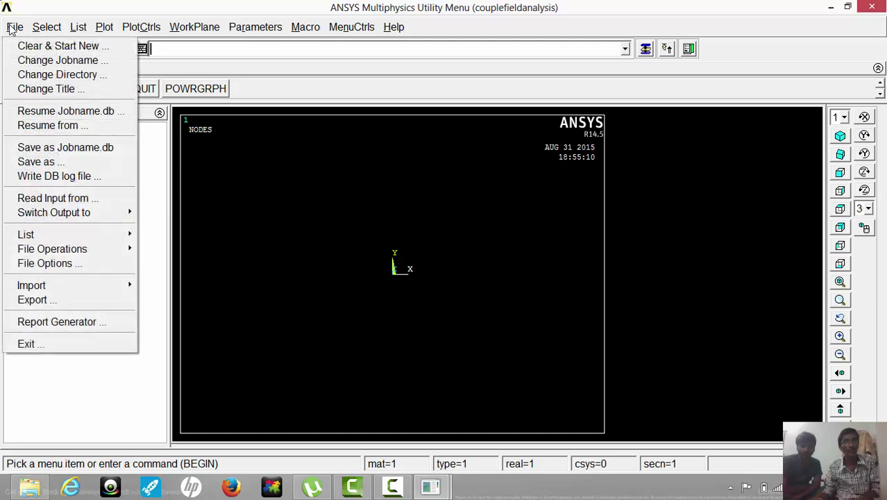
mouse_move(34, 289)
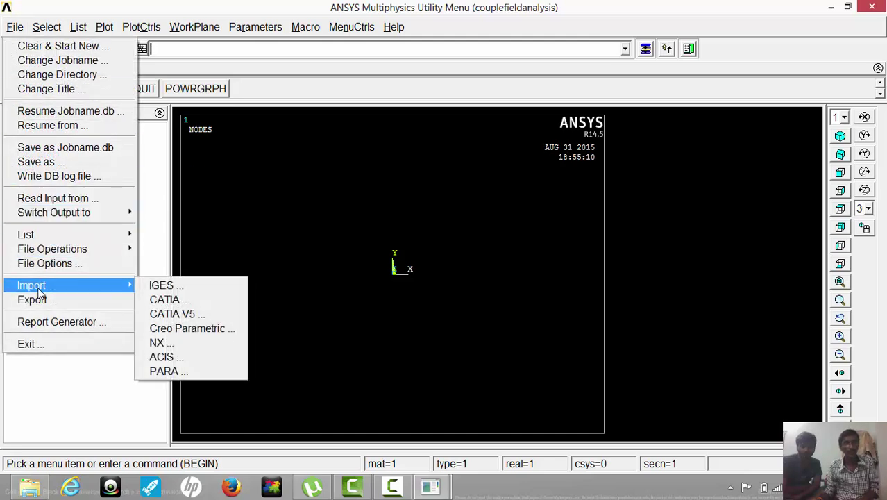
left_click(154, 284)
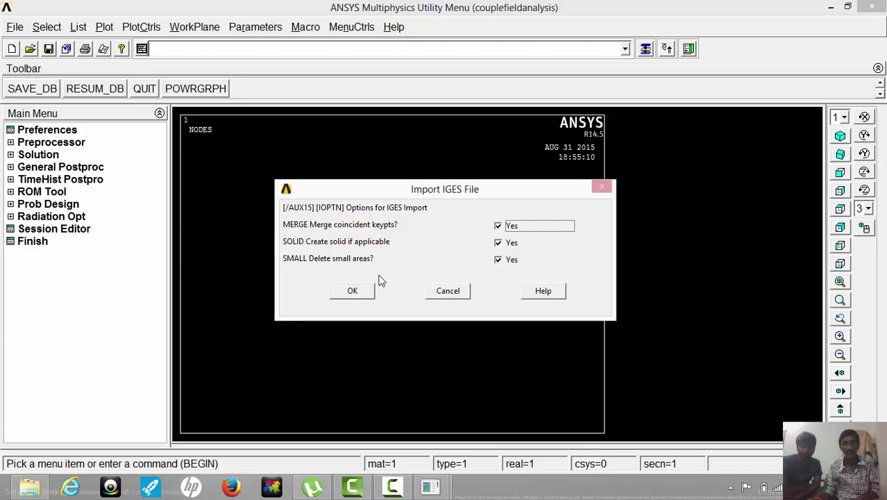
left_click(359, 292)
left_click(624, 254)
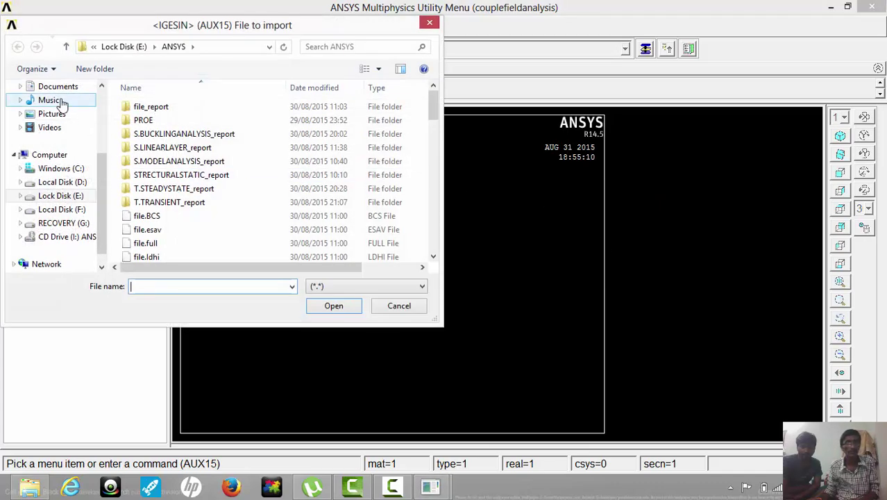
Import DISC_BRAKE.igs from the MODELS FOR ANALYSIS folder inside the desktop's iges folder, using the default merging tolerance.
left_click(102, 86)
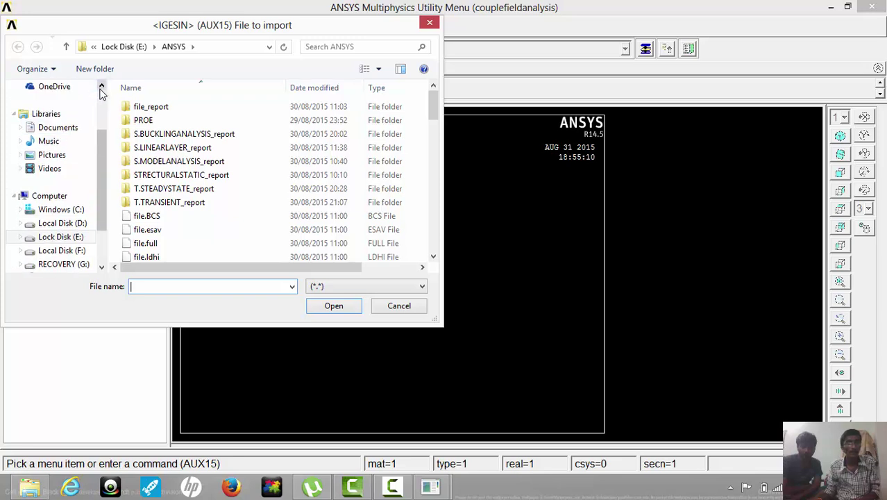
left_click(101, 87)
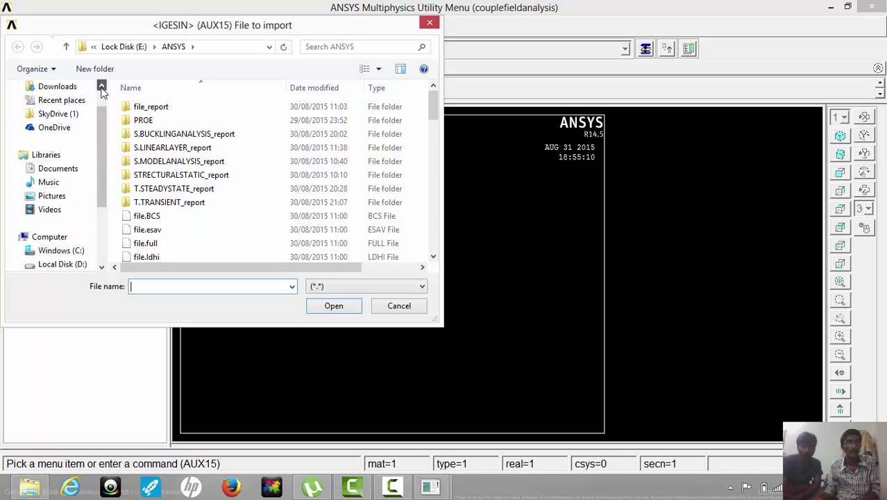
left_click(101, 86)
left_click(55, 105)
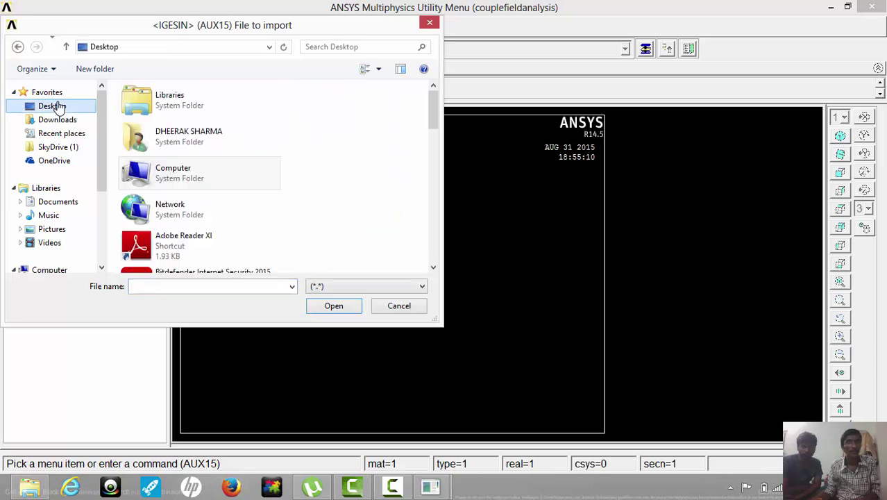
left_click_drag(433, 124, 425, 210)
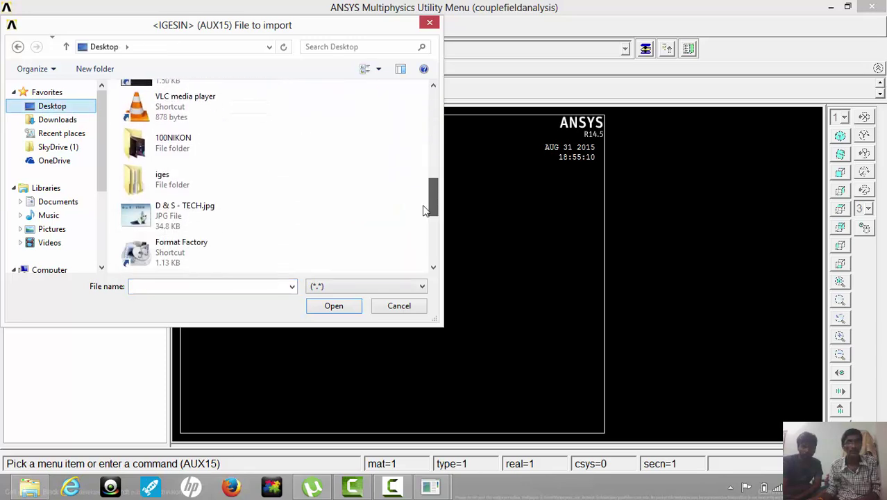
double_click(214, 189)
double_click(216, 111)
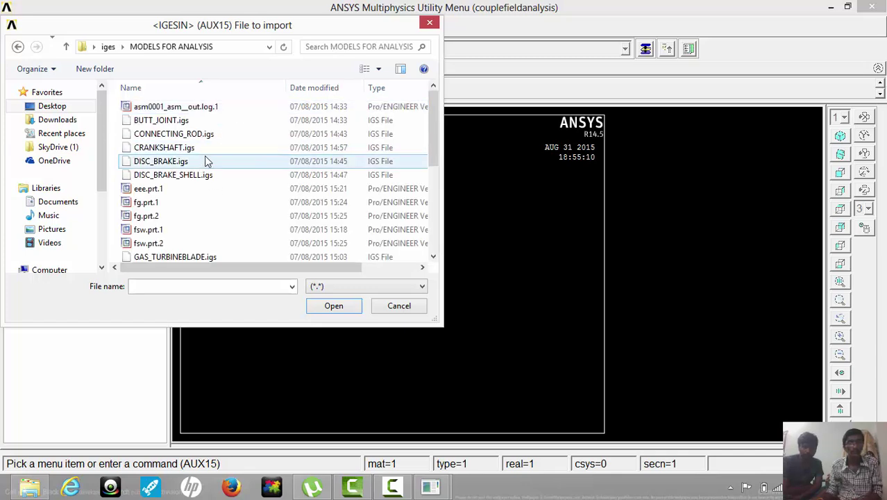
left_click(206, 162)
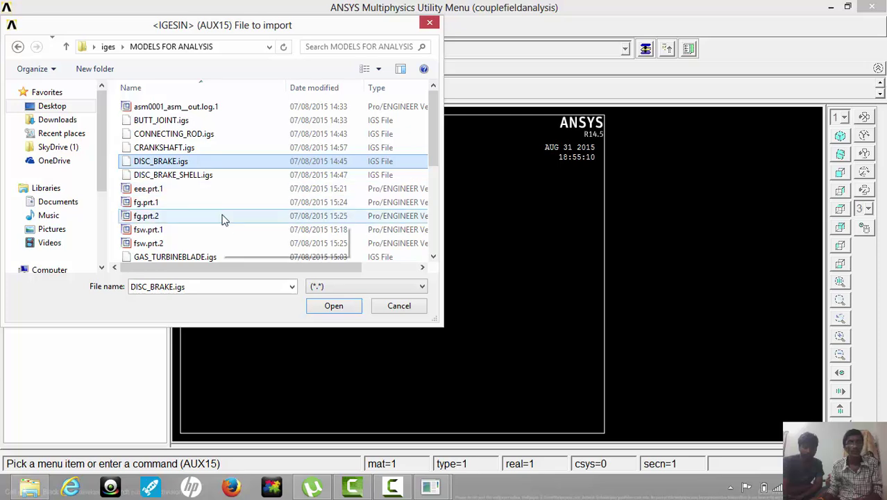
left_click(327, 307)
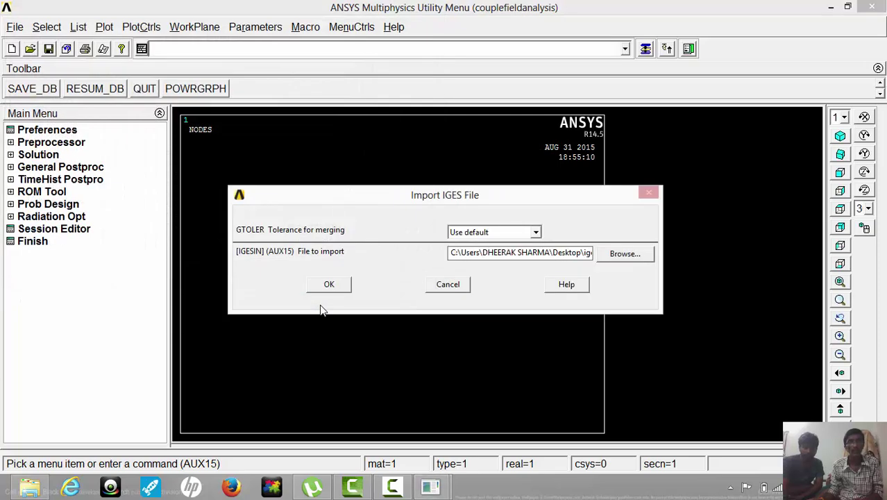
left_click(327, 286)
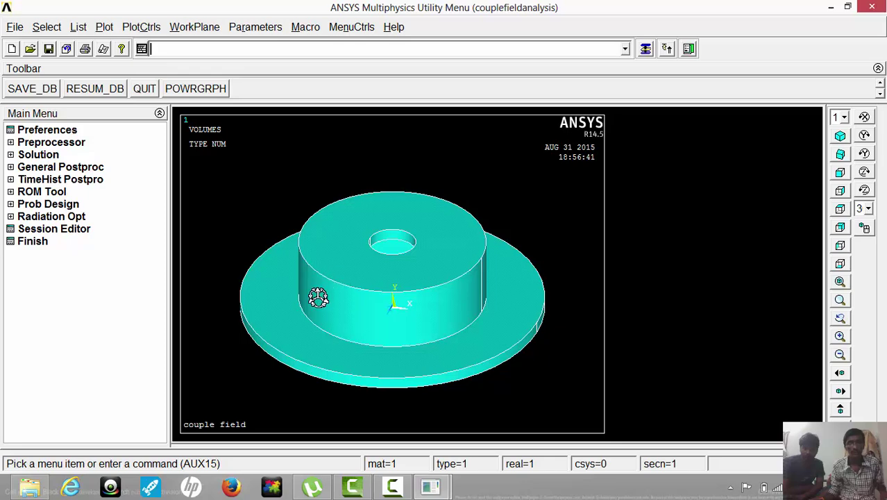
Set the GUI filtering preferences to the Structural discipline with the h-Method.
right_click_drag(348, 290, 312, 255, "ctrl")
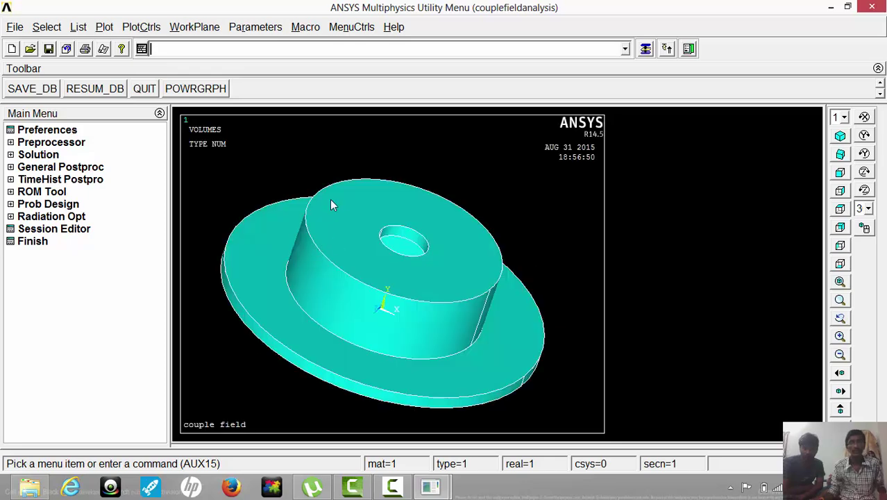
left_click(48, 130)
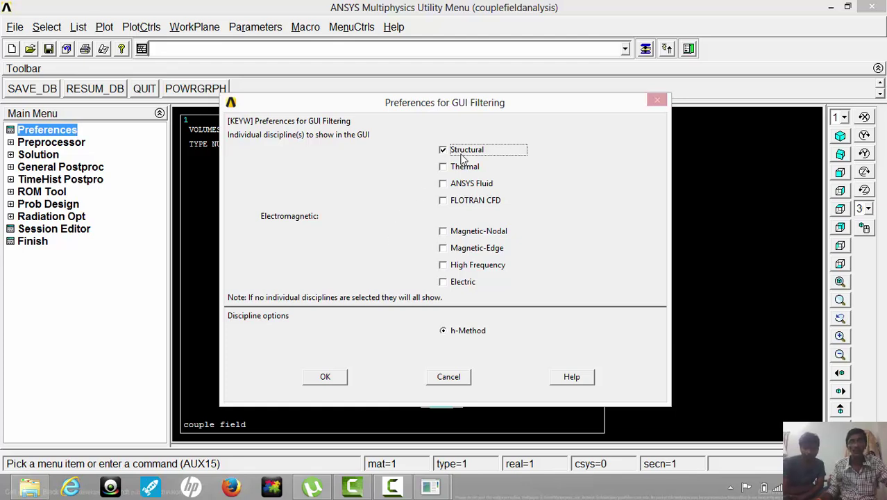
left_click(335, 380)
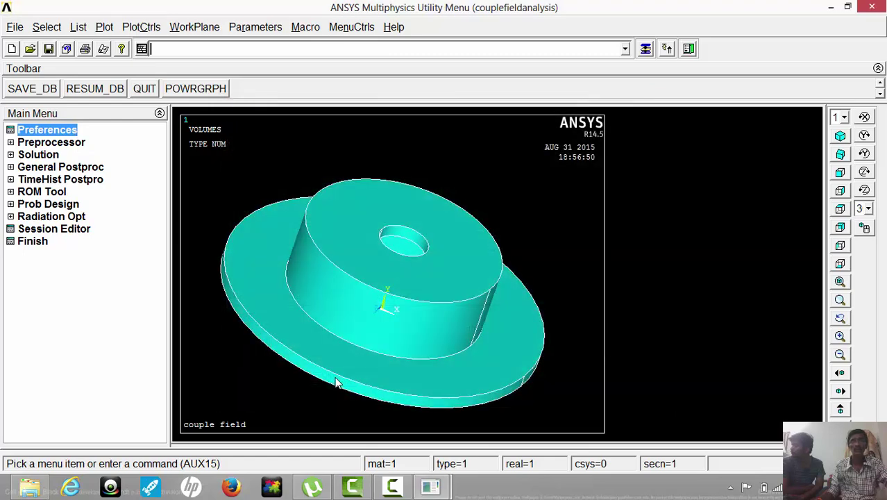
Add the structural solid 20node 186 as element type 1.
left_click(74, 142)
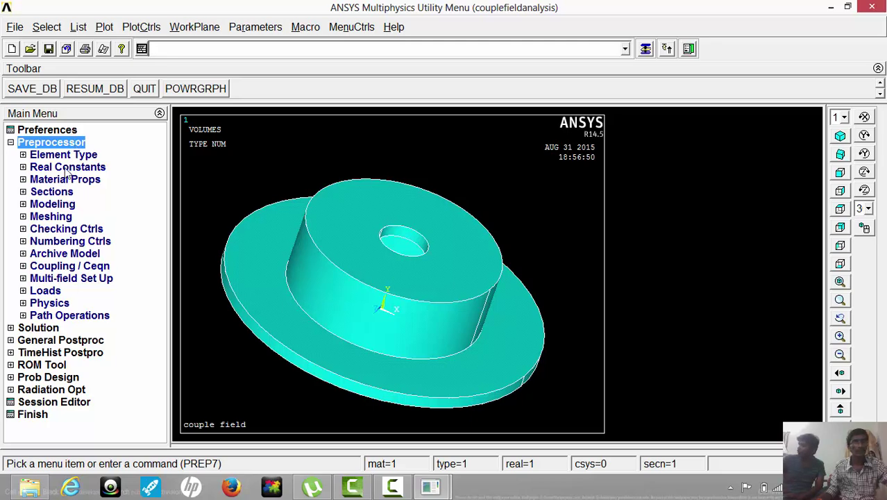
left_click(68, 155)
left_click(70, 168)
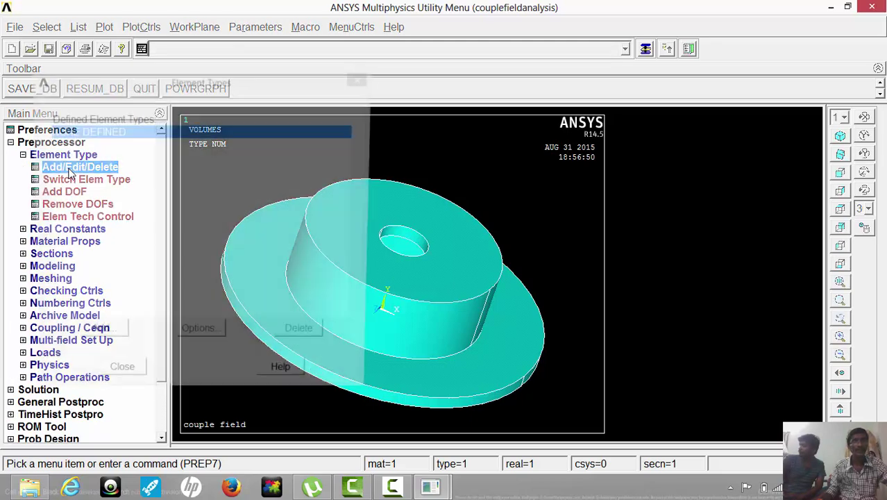
left_click(92, 337)
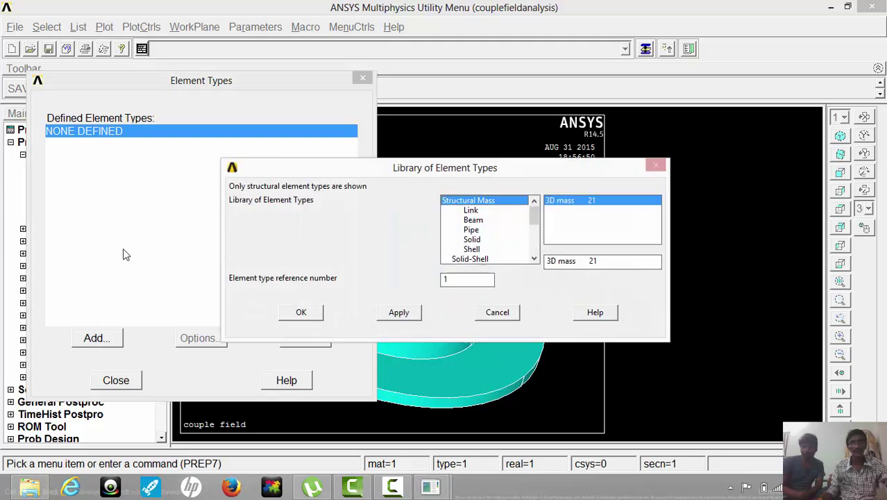
left_click(472, 240)
left_click(566, 230)
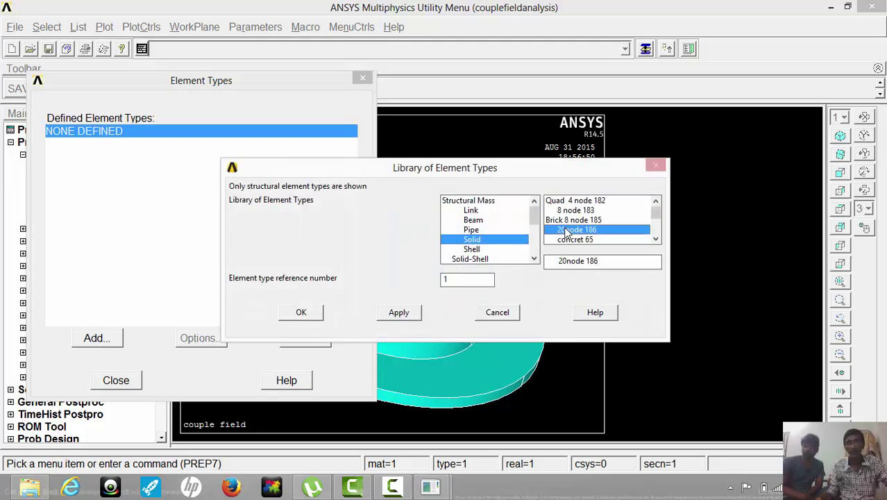
left_click(303, 313)
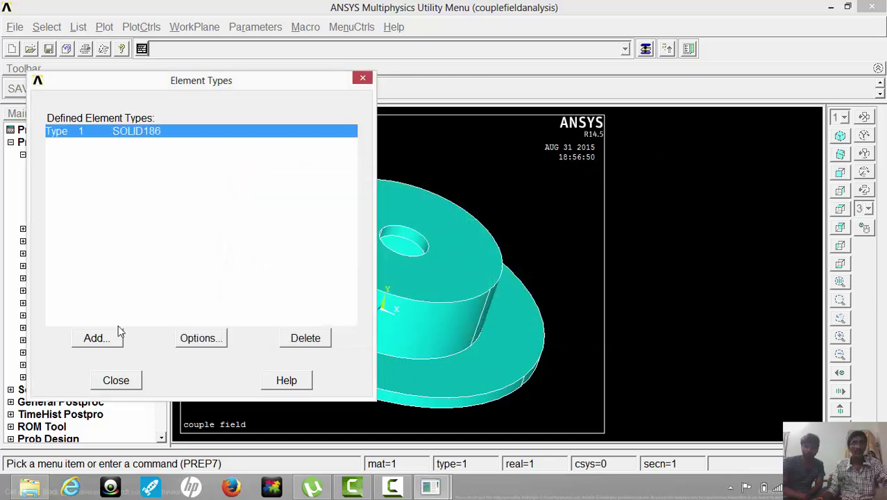
left_click(102, 381)
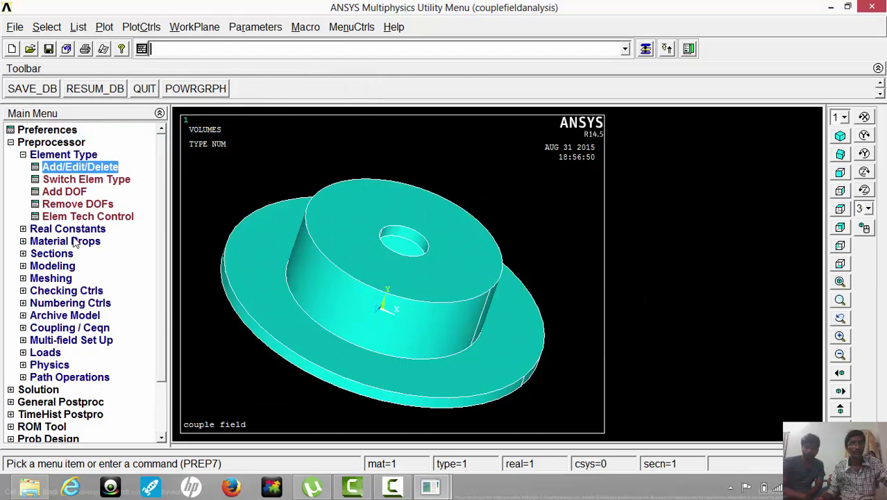
Define linear elastic isotropic properties for material model 1 with EX 68900 and PRXY 0.33.
left_click(74, 241)
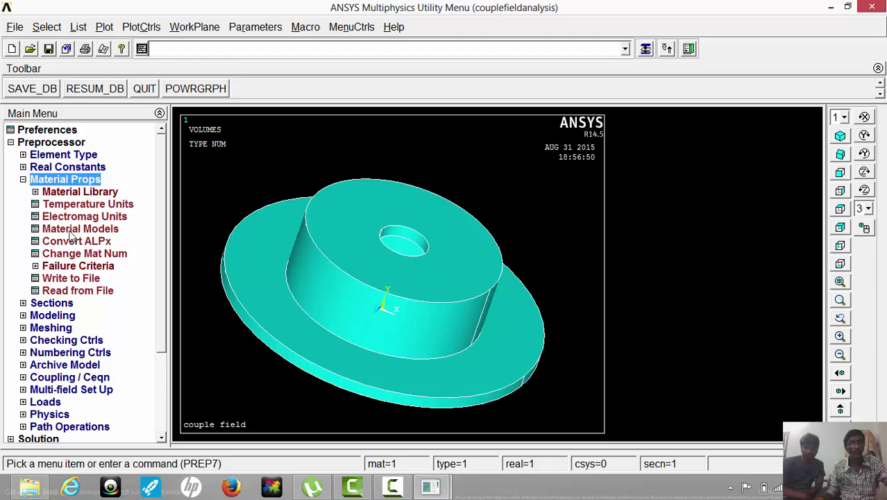
left_click(75, 230)
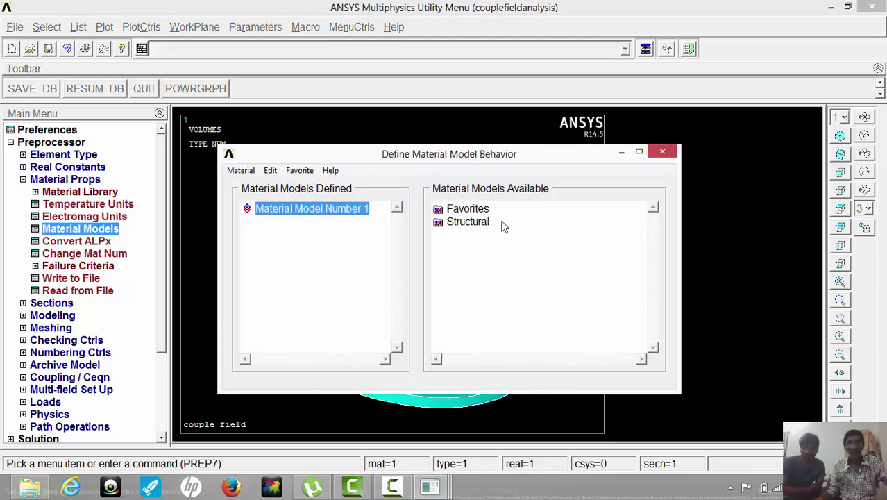
double_click(486, 224)
double_click(484, 237)
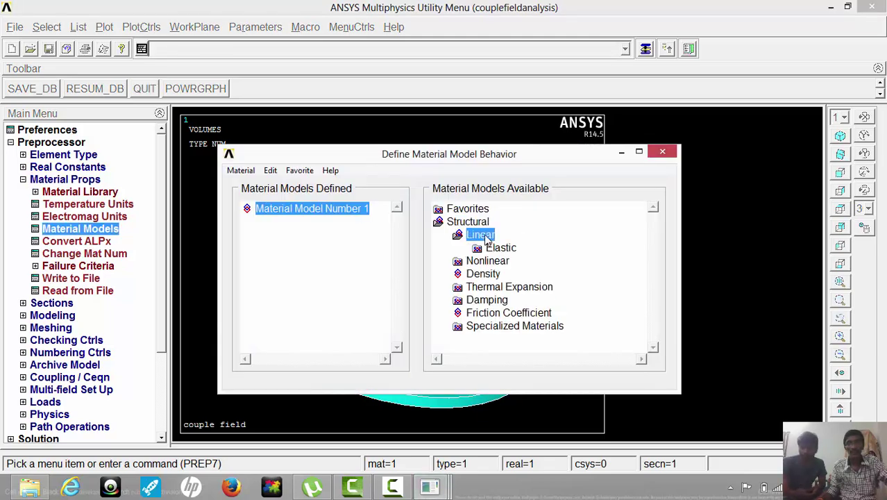
double_click(496, 248)
double_click(512, 262)
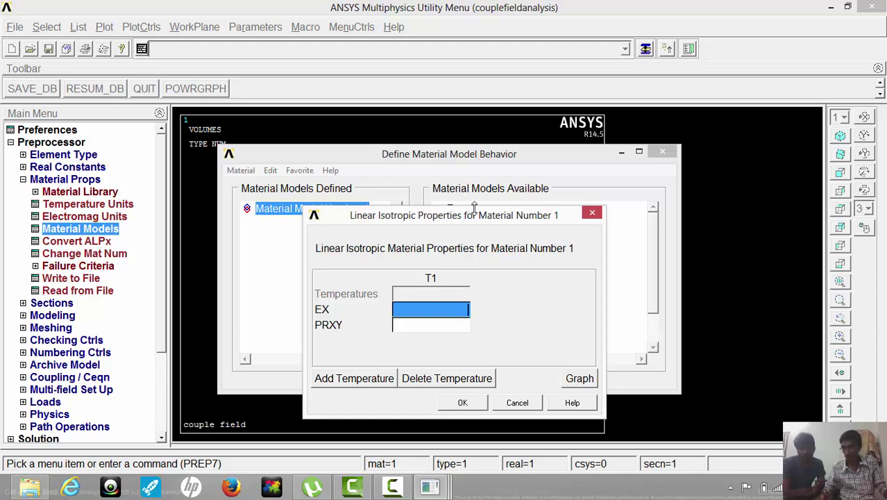
type("689")
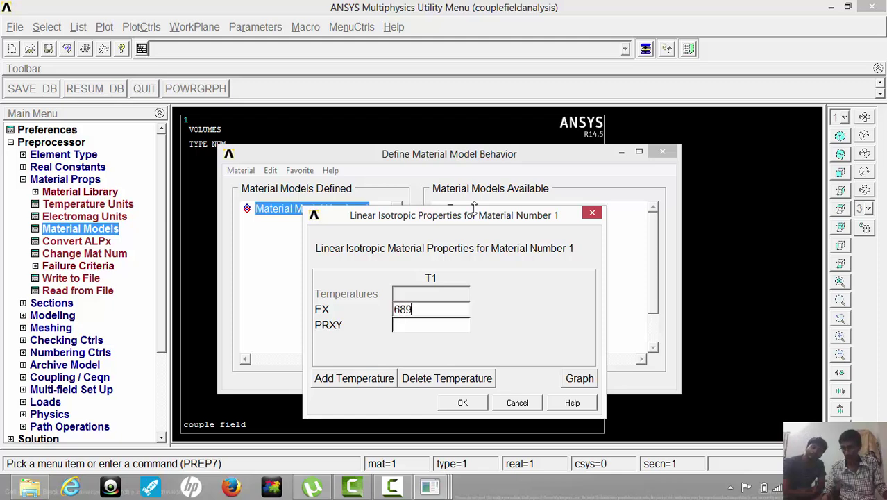
type("00")
key("Tab")
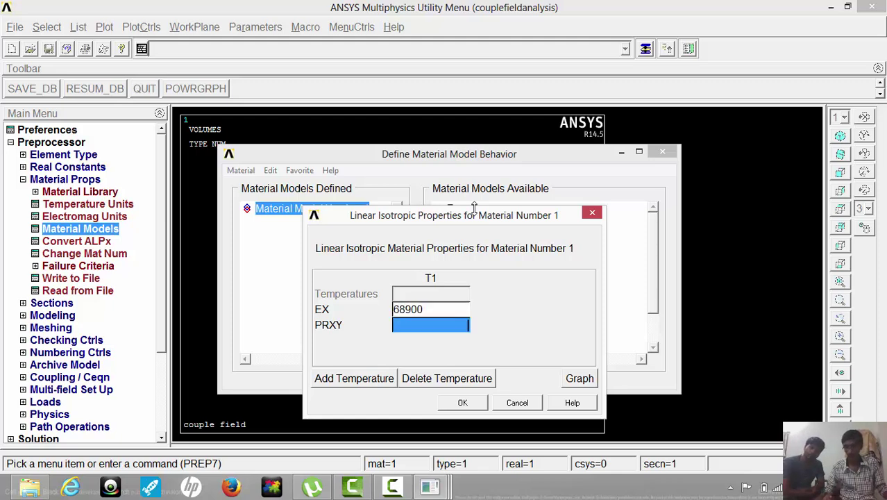
type("0.33")
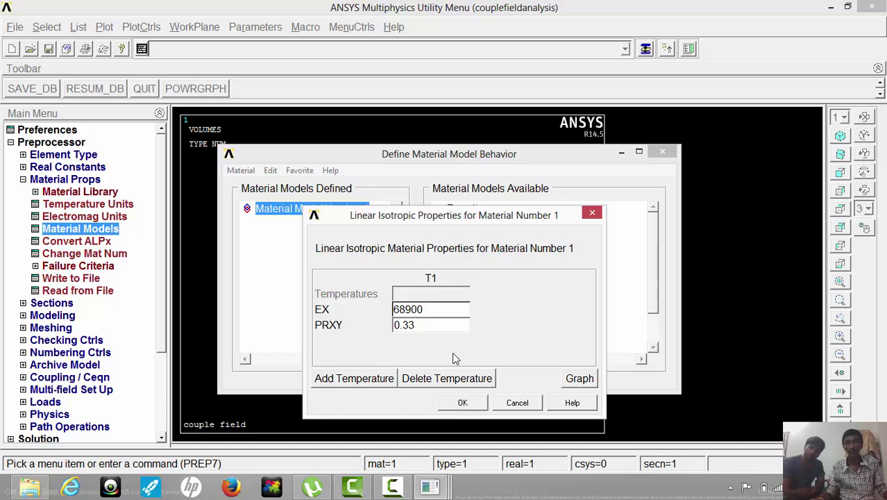
left_click(460, 402)
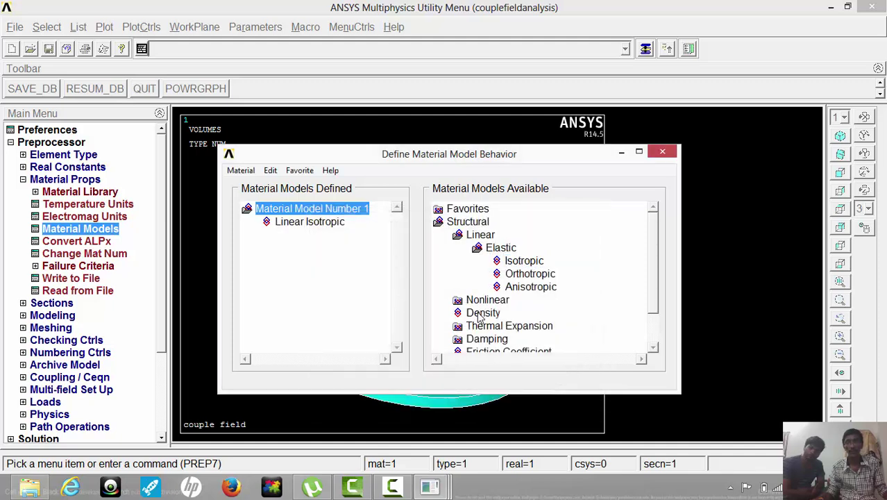
Set the density of material model 1 to 0.00000769 and finish the material definition.
double_click(478, 313)
type("0.0")
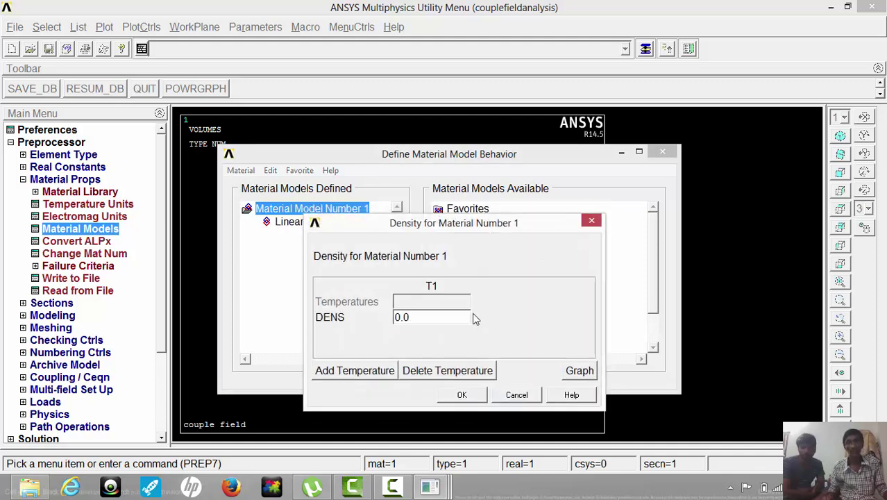
type("0000")
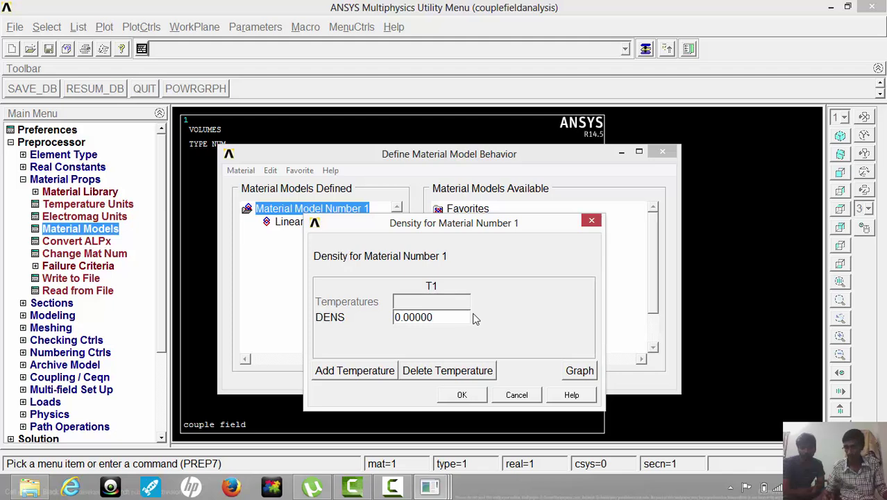
type("769")
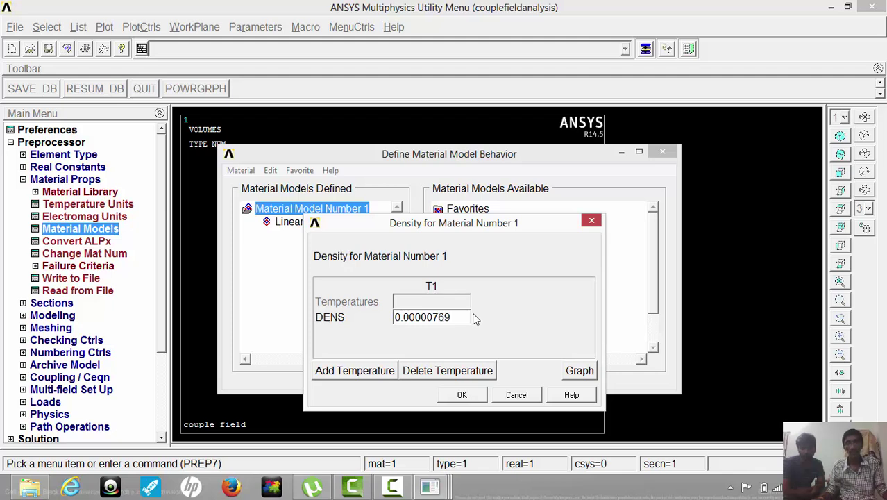
left_click(463, 398)
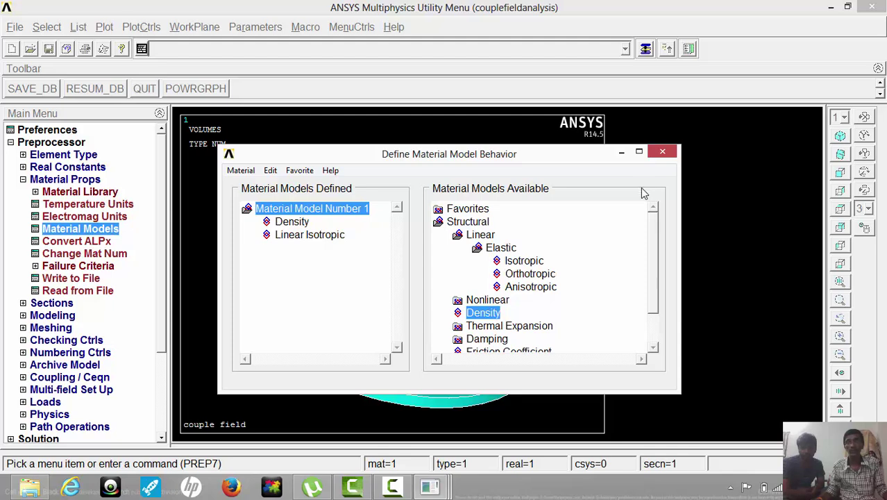
left_click(664, 153)
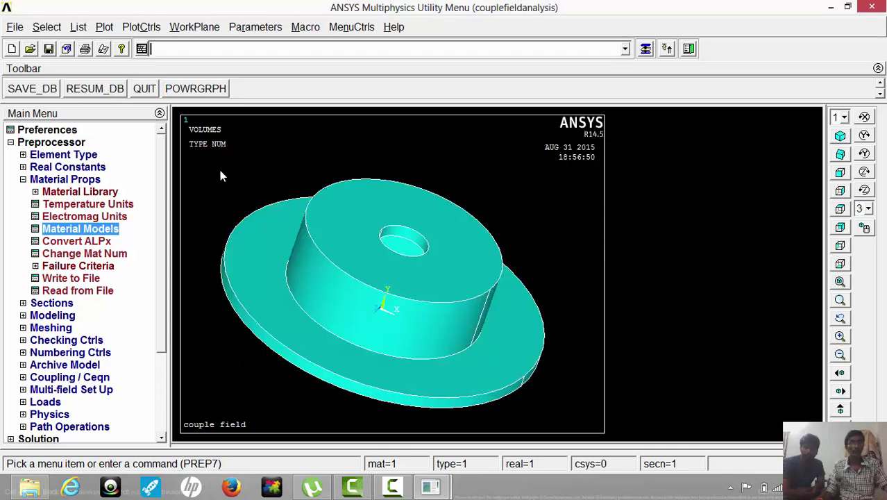
Mesh the whole disc brake volume with free tetrahedral elements using Smart Size level 1.
left_click(69, 328)
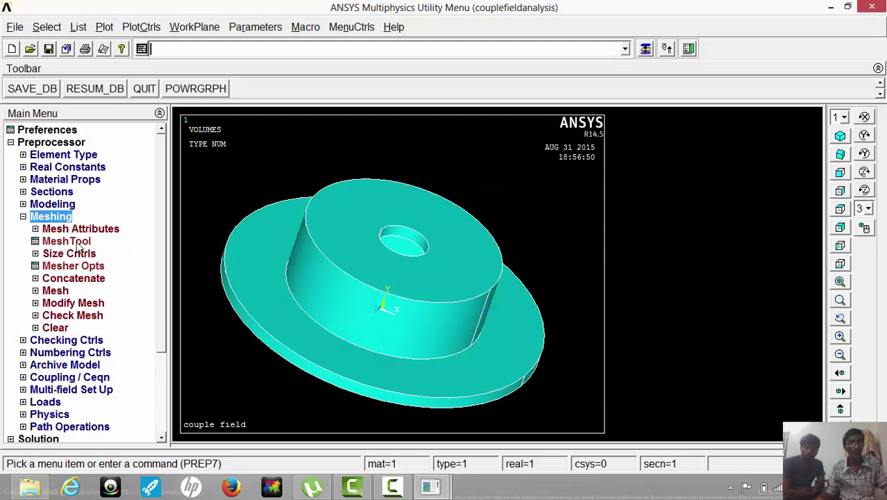
left_click(77, 241)
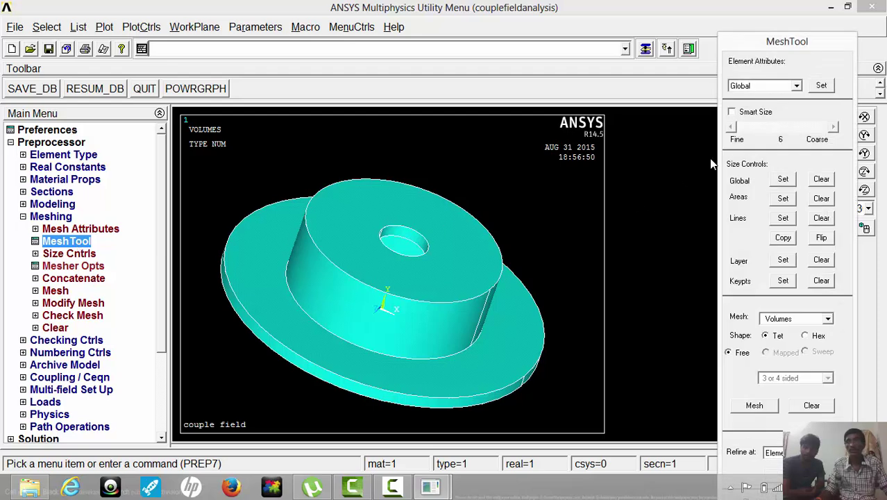
left_click(749, 115)
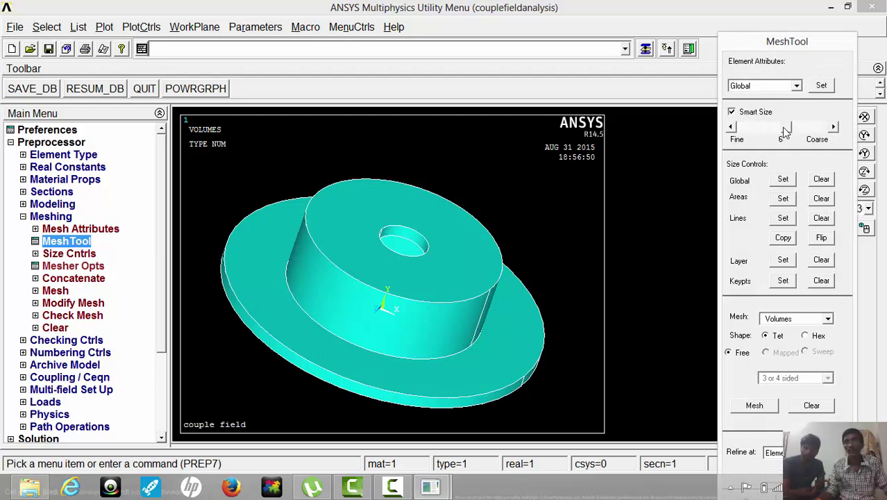
left_click_drag(782, 128, 743, 136)
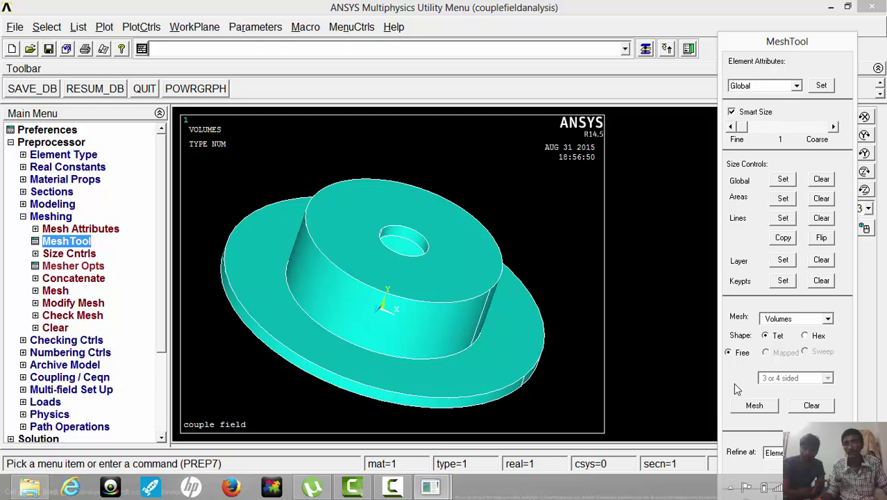
left_click(749, 406)
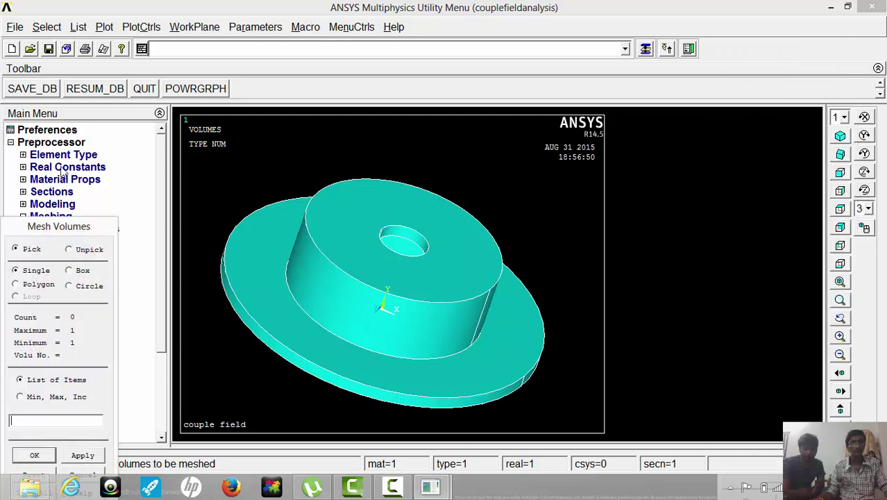
left_click_drag(61, 234, 76, 180)
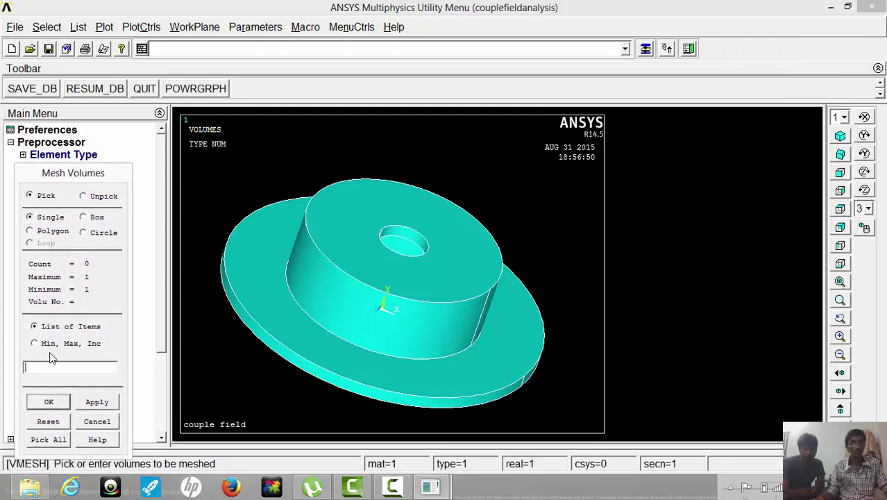
left_click(50, 441)
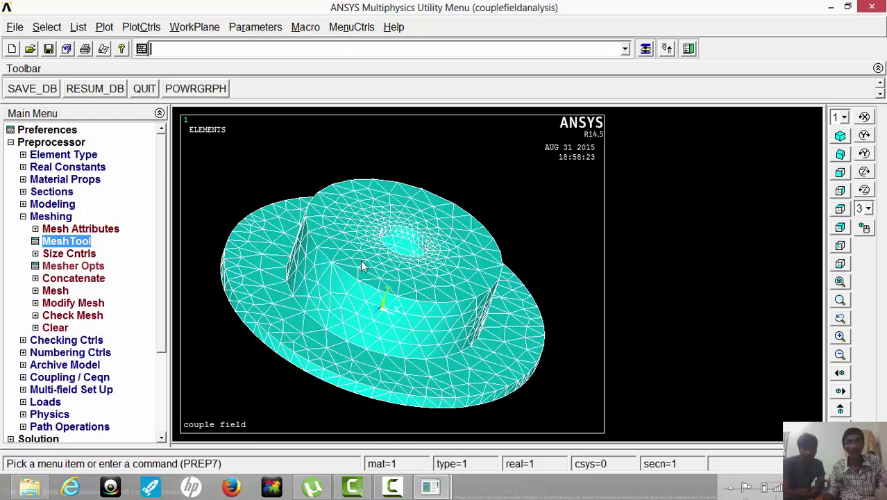
Write the current physics environment to a physics file titled structural.
left_click(43, 217)
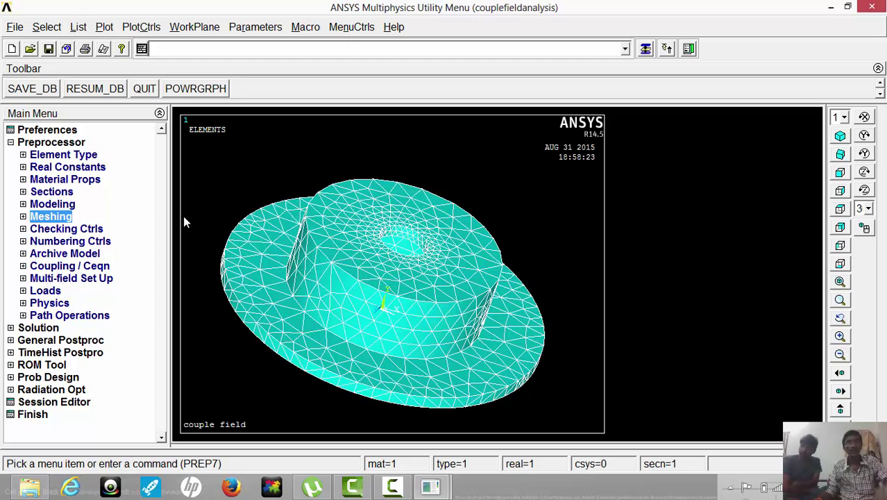
left_click(43, 306)
left_click(58, 318)
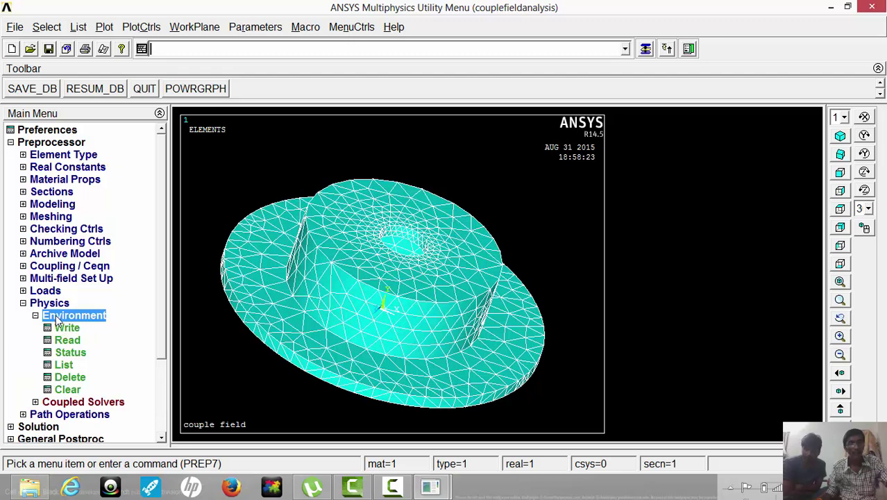
left_click(64, 329)
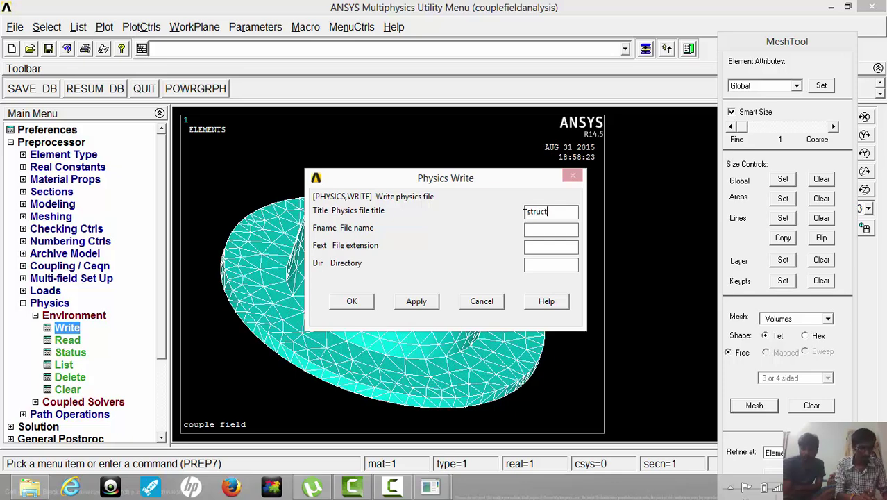
type("ral")
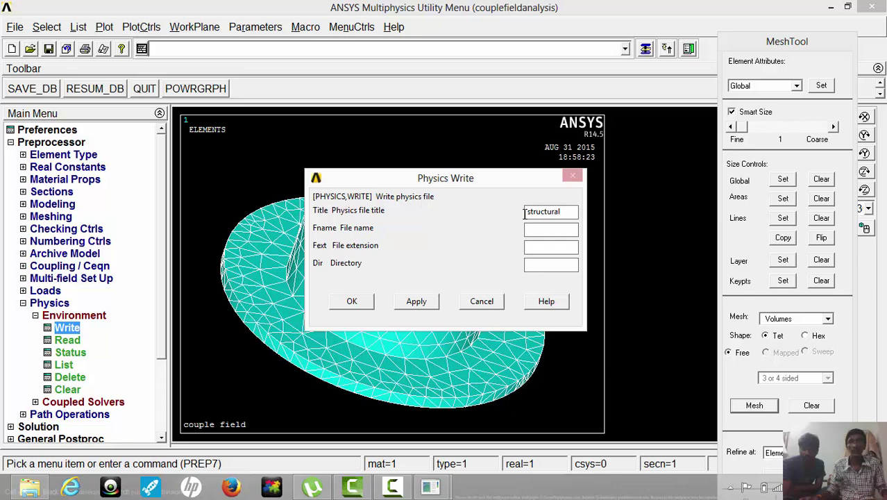
left_click(364, 306)
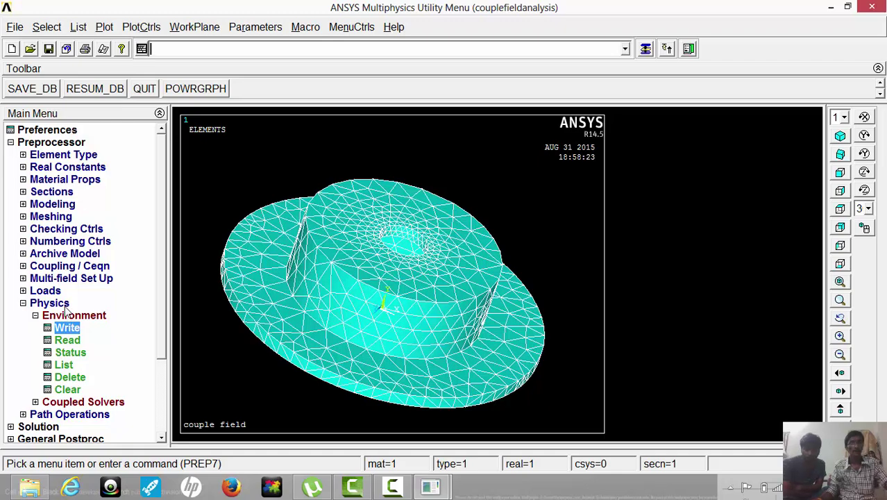
Add the Thermal discipline to the GUI filtering preferences alongside Structural.
left_click(61, 134)
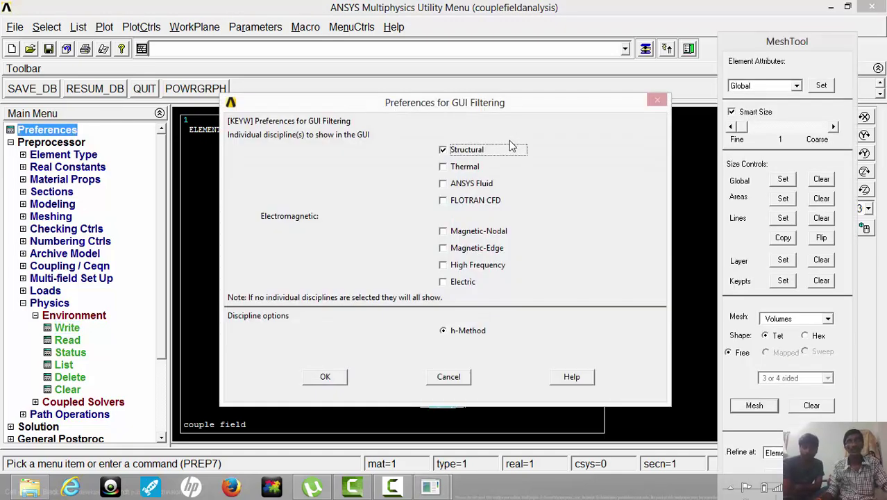
left_click(443, 171)
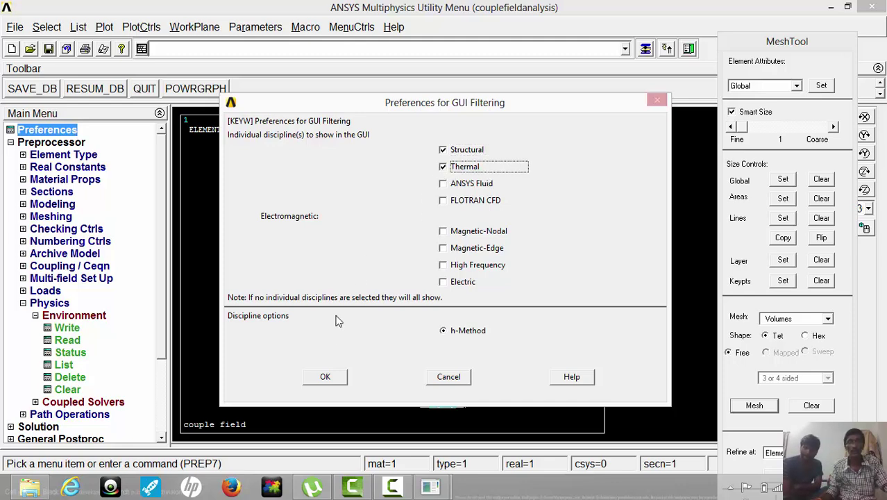
left_click(324, 378)
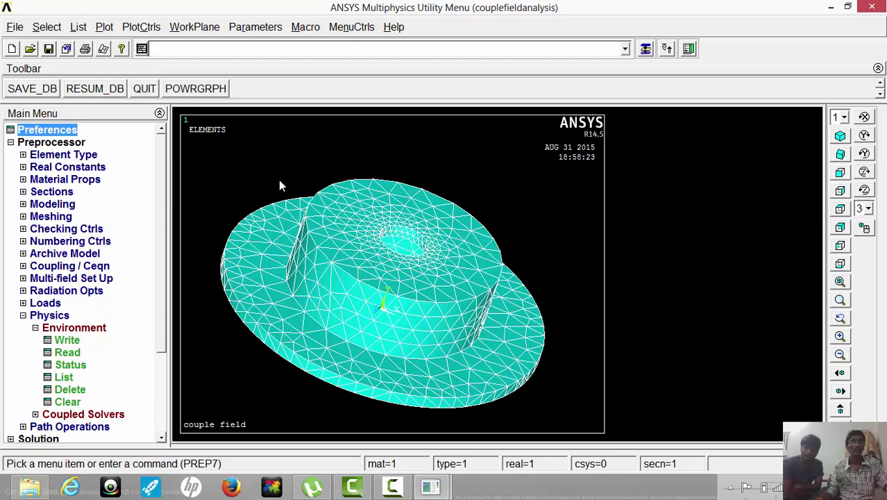
Switch the element type from structural to thermal using the Struc to Thermal option.
left_click(71, 143)
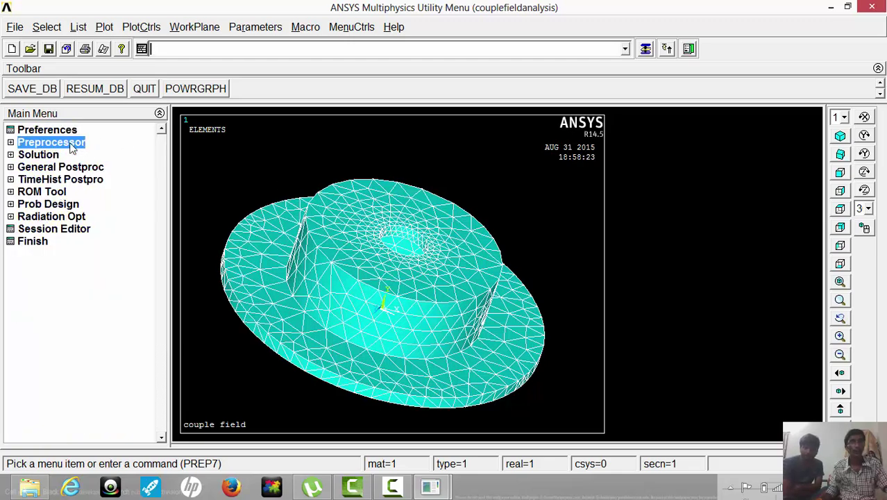
left_click(73, 144)
left_click(71, 155)
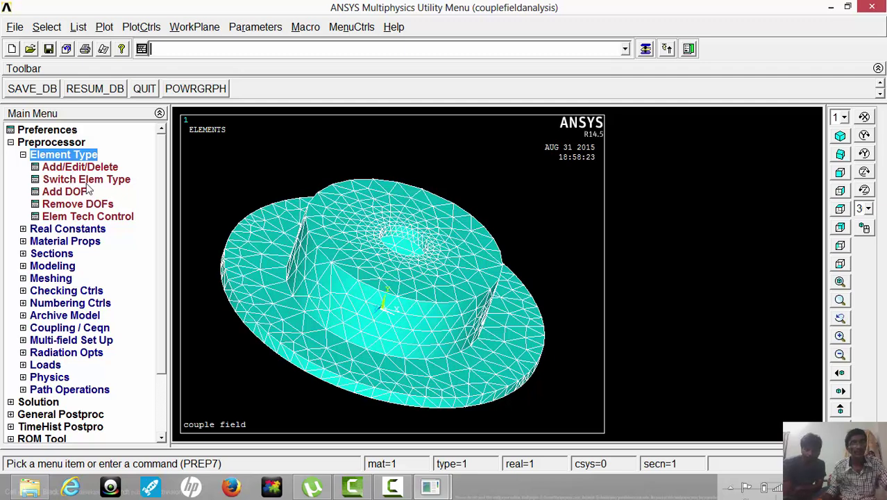
left_click(125, 182)
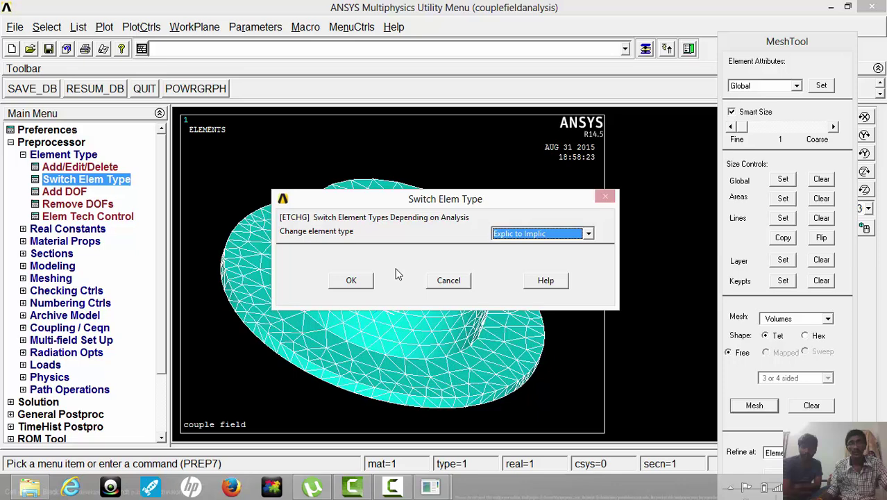
left_click(588, 234)
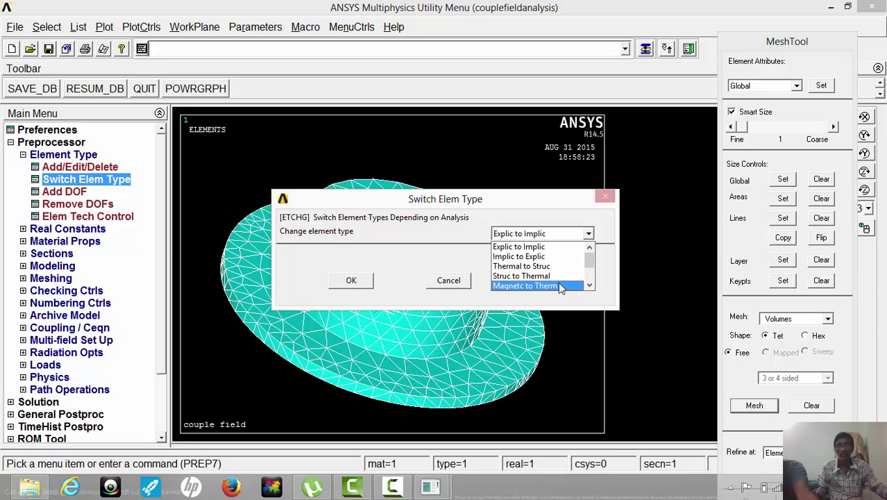
key("Up")
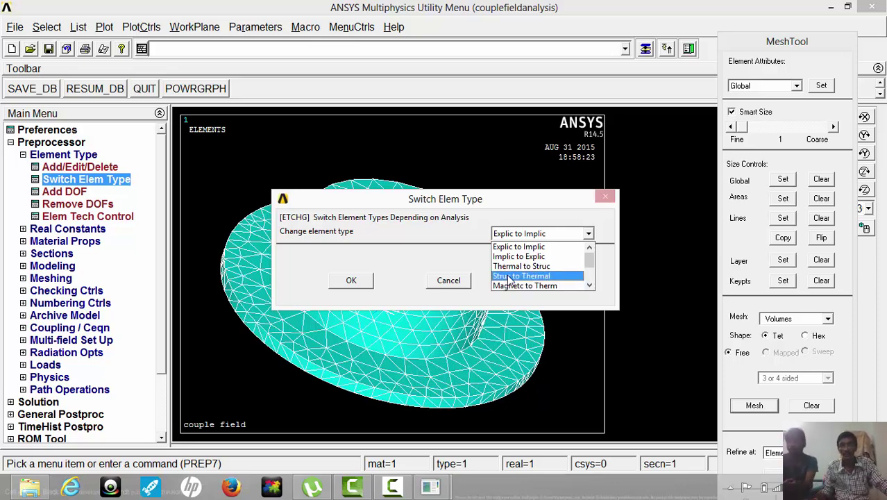
left_click(562, 281)
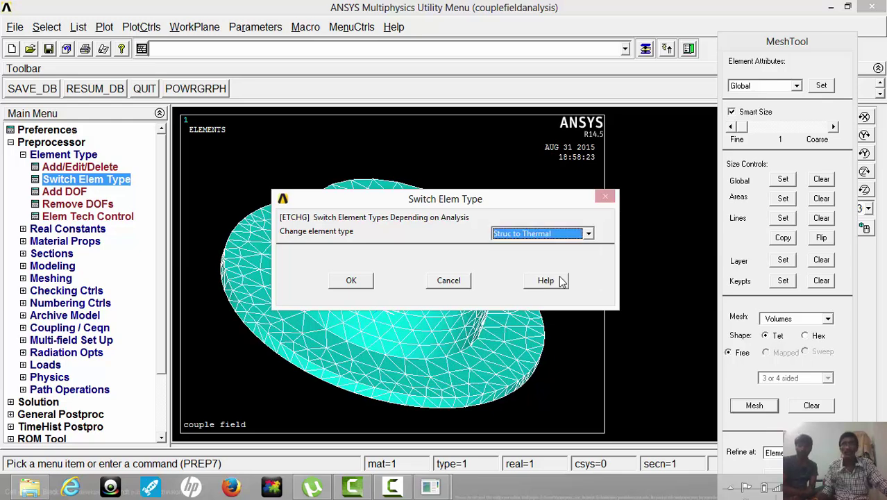
left_click(351, 280)
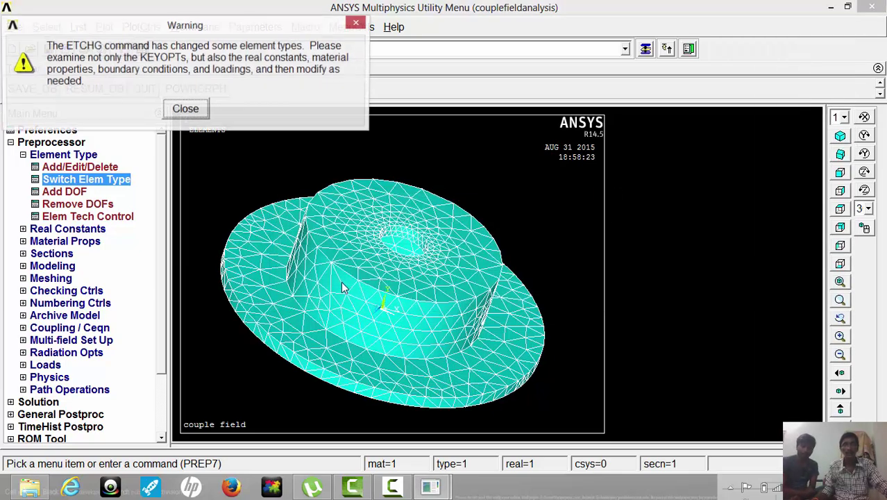
left_click(182, 111)
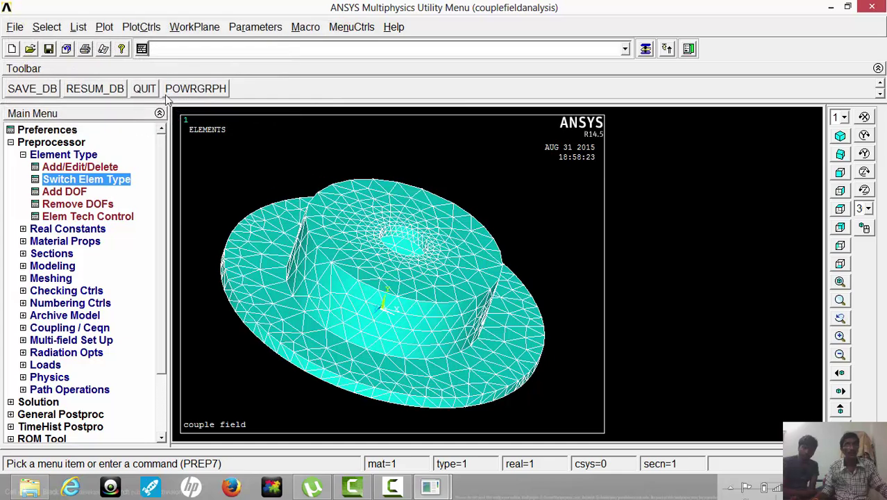
Define an isotropic thermal conductivity KXX of 0.140 for material model 1.
left_click(87, 241)
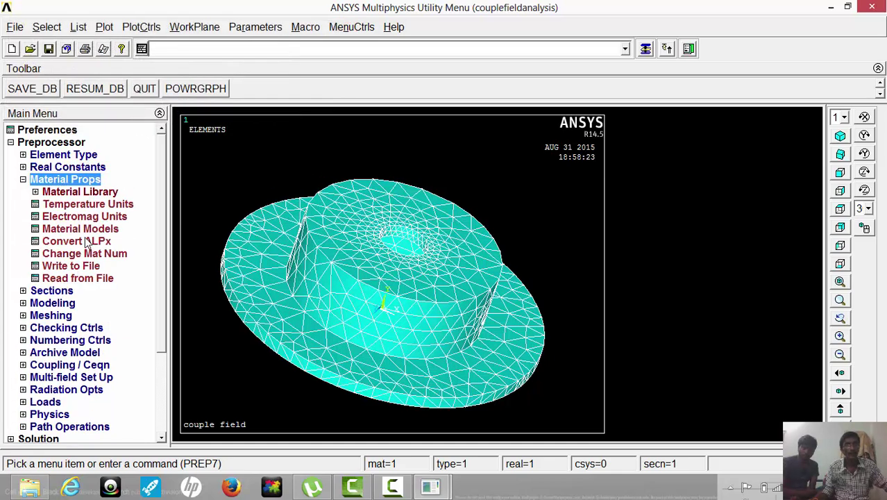
double_click(82, 231)
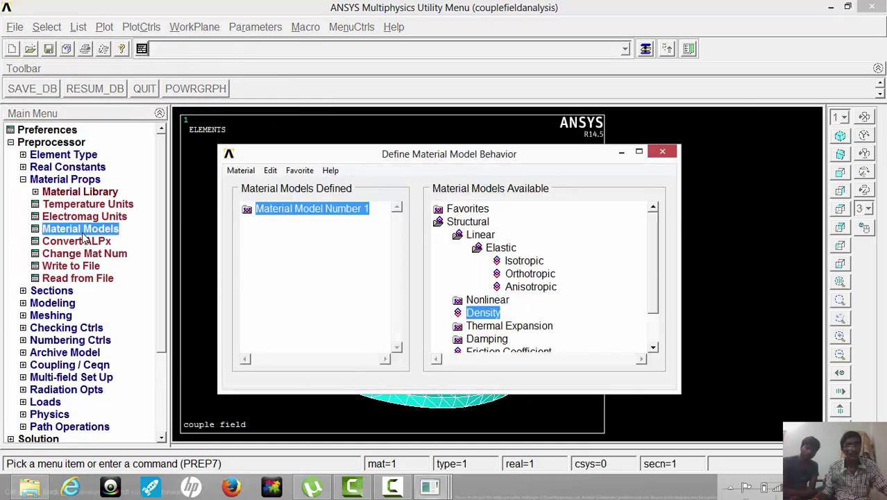
double_click(482, 224)
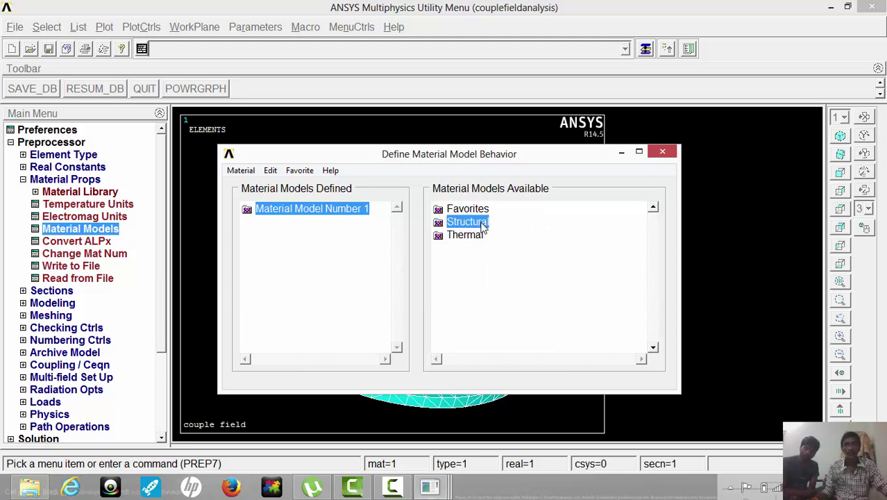
double_click(477, 235)
double_click(481, 250)
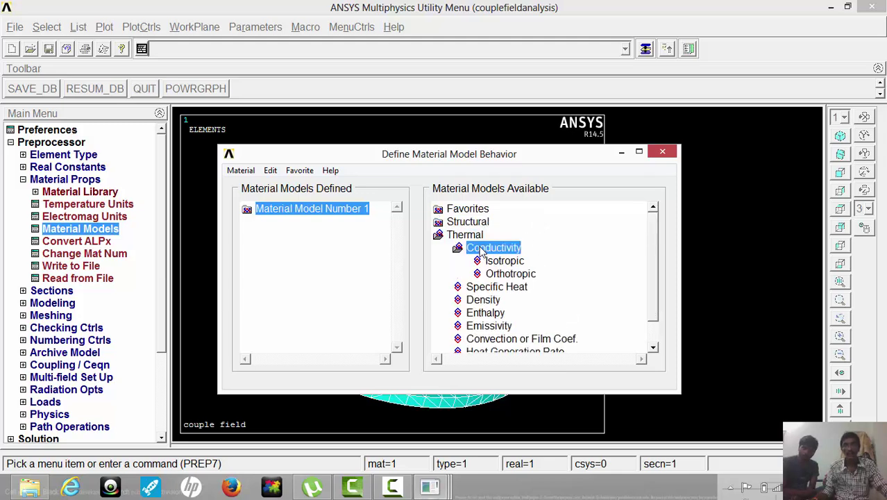
double_click(505, 262)
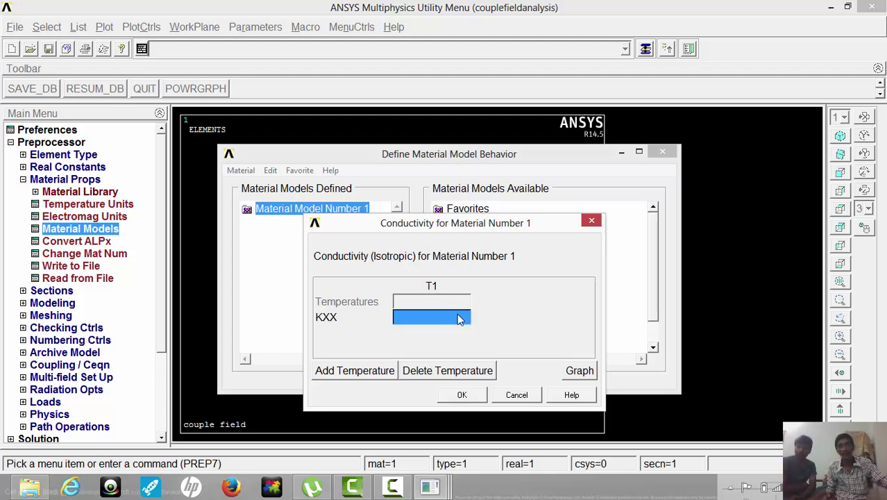
type("0")
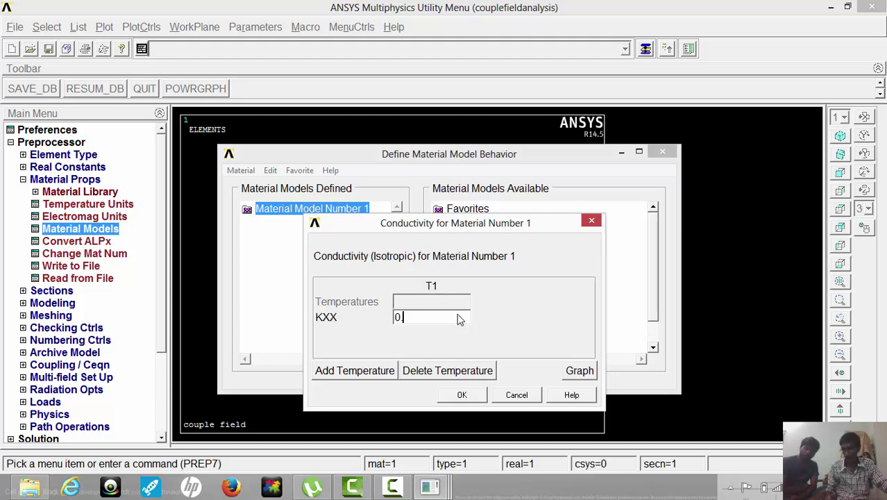
type(".140")
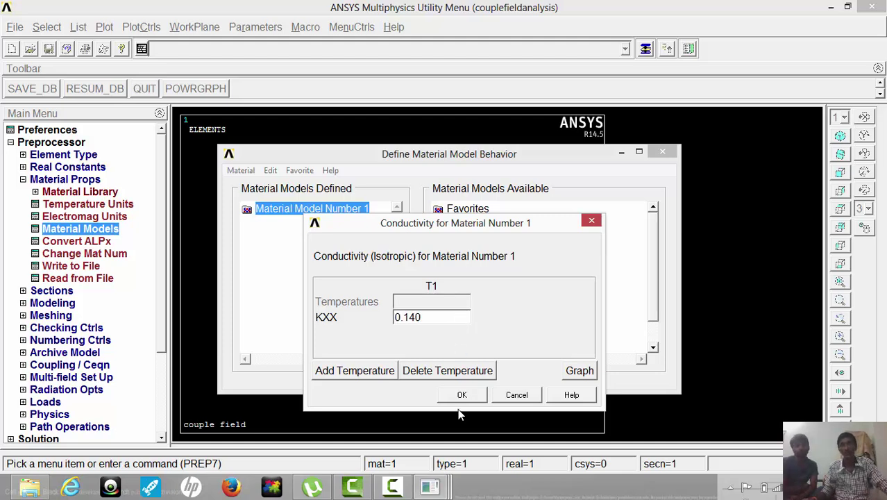
left_click(460, 395)
Set the specific heat C of material model 1 to 880.
double_click(494, 292)
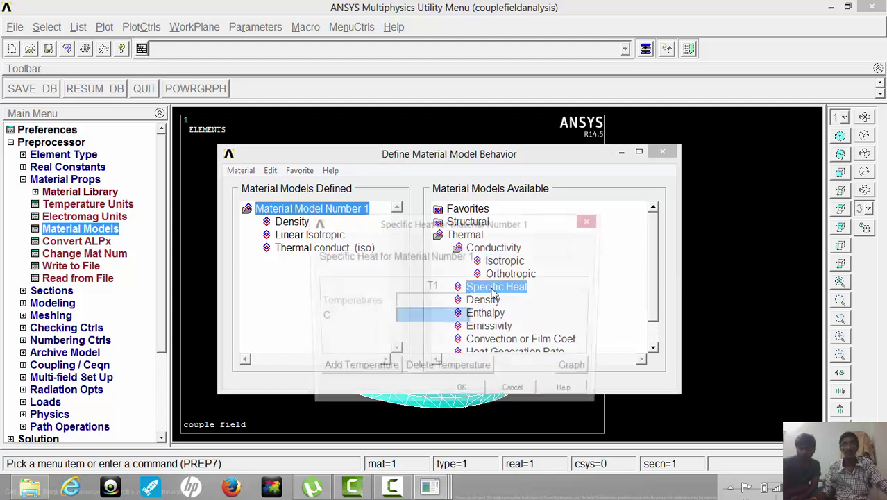
type("880")
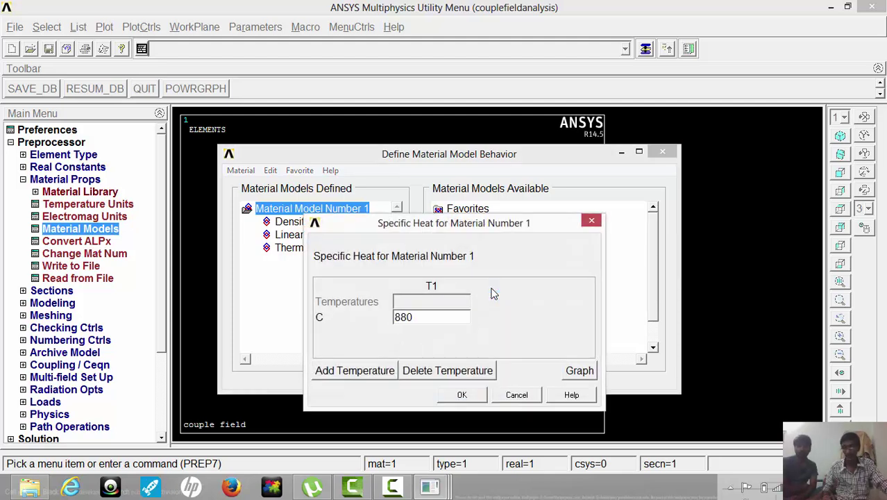
left_click(470, 393)
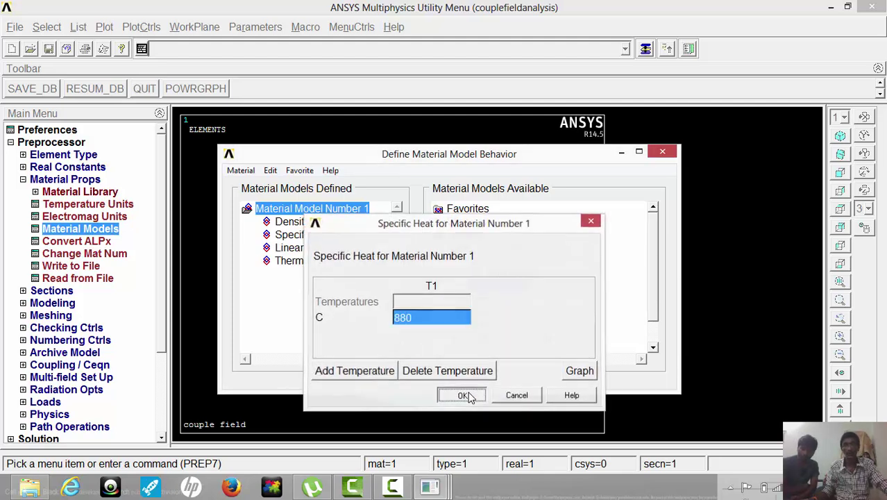
Set the density DENS of material model 1 to 0.00000274 and close the material definition.
double_click(483, 299)
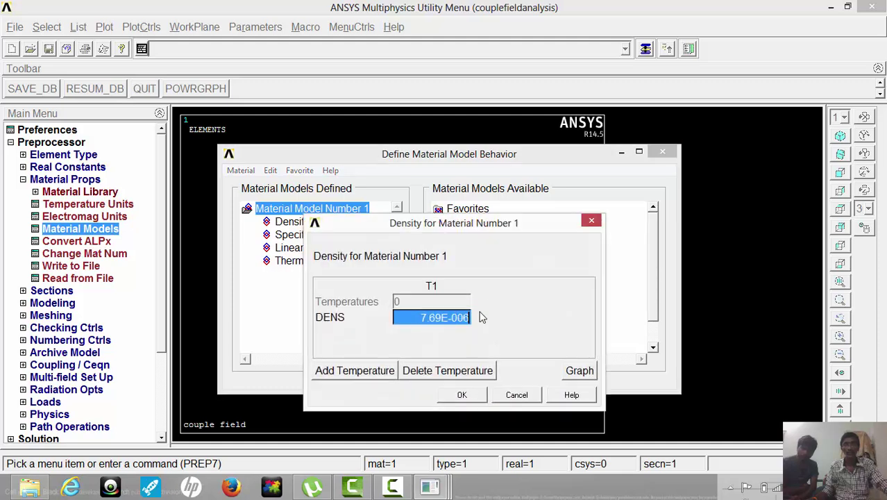
type("0")
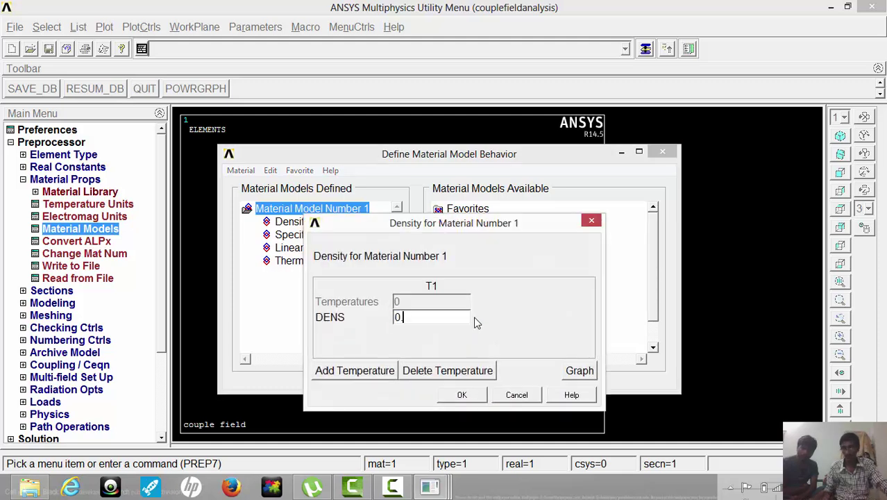
type(".00000274")
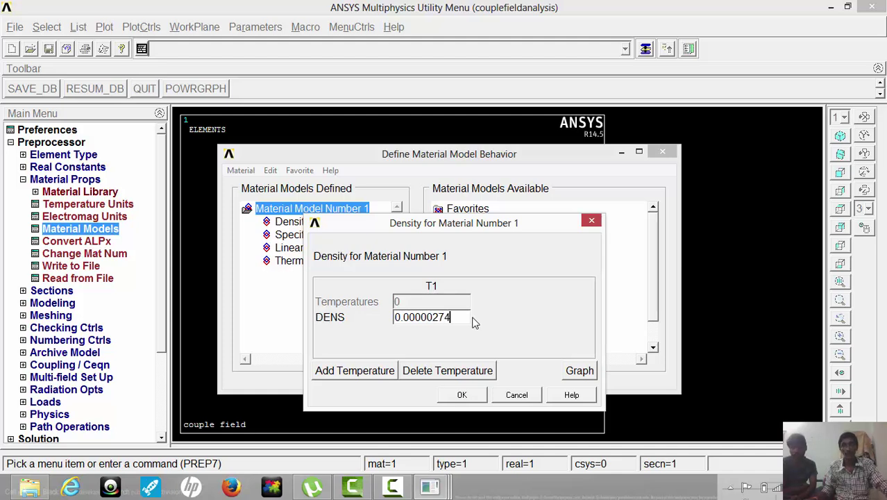
left_click(462, 394)
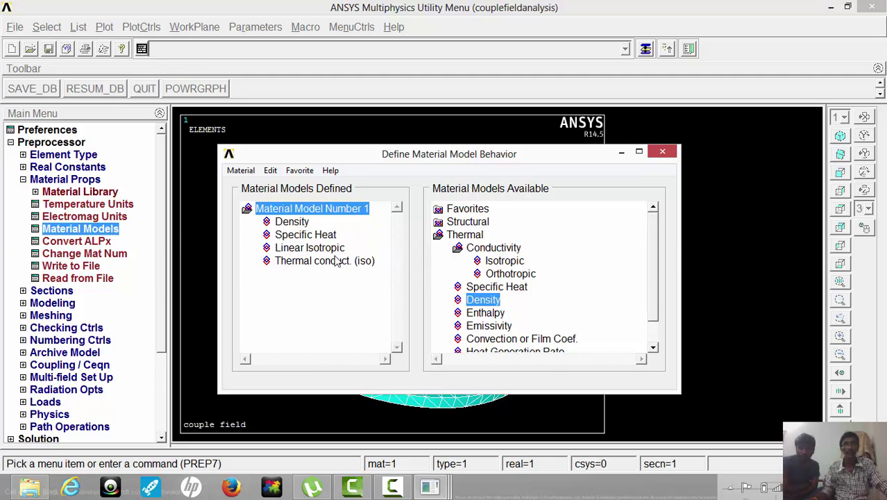
left_click(663, 153)
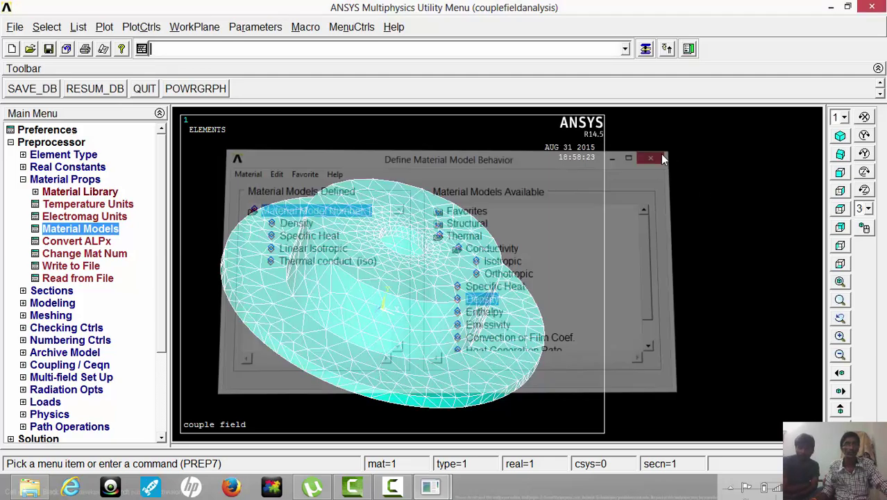
Write the current physics environment to a physics file titled thermal.
left_click(88, 180)
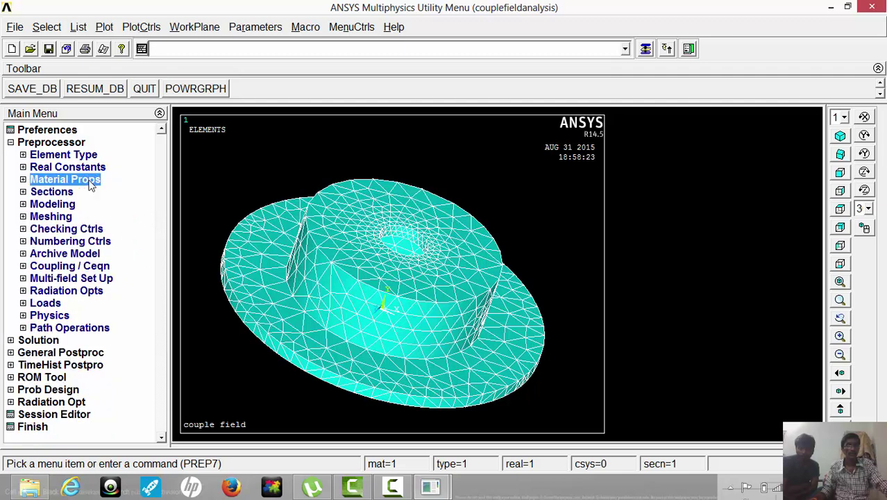
left_click(52, 316)
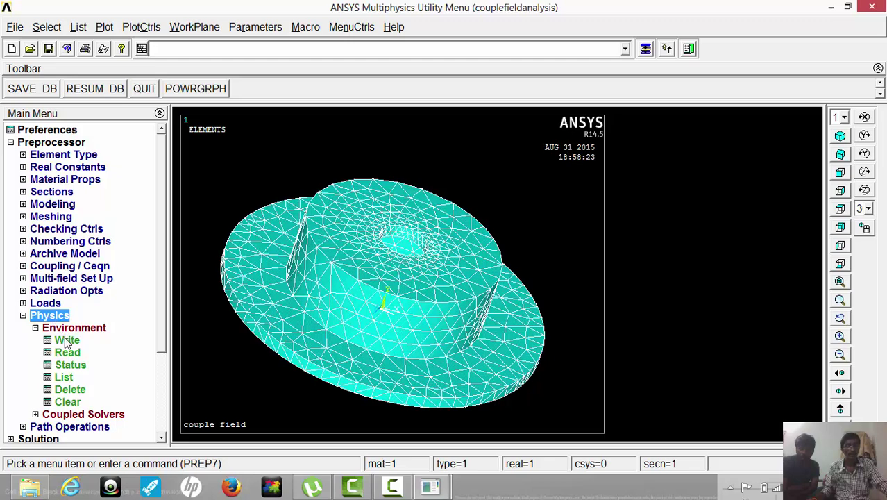
left_click(67, 341)
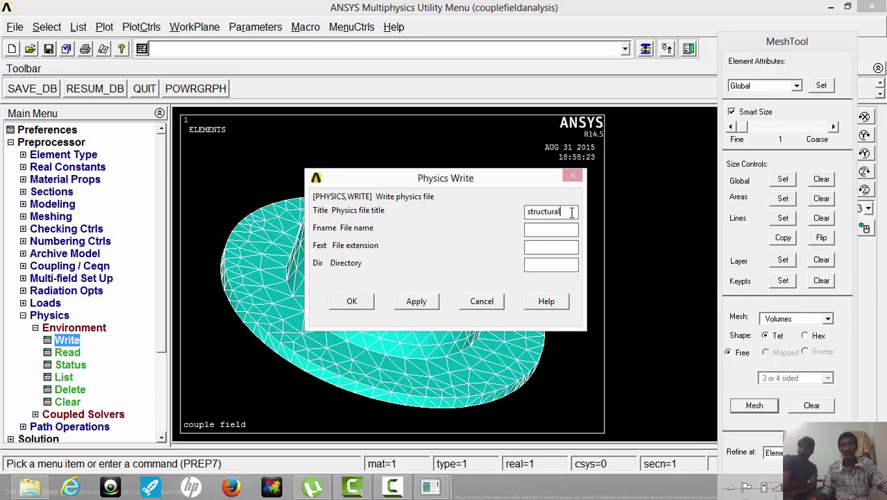
left_click_drag(571, 211, 514, 212)
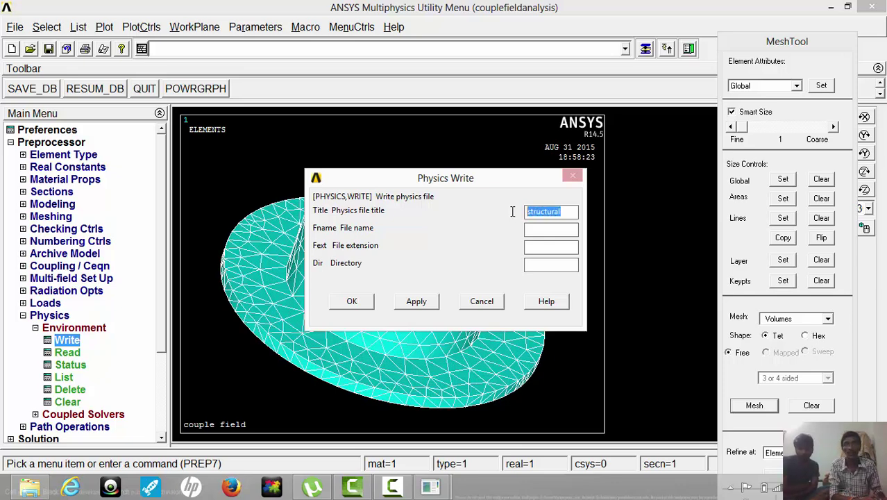
type("thermal")
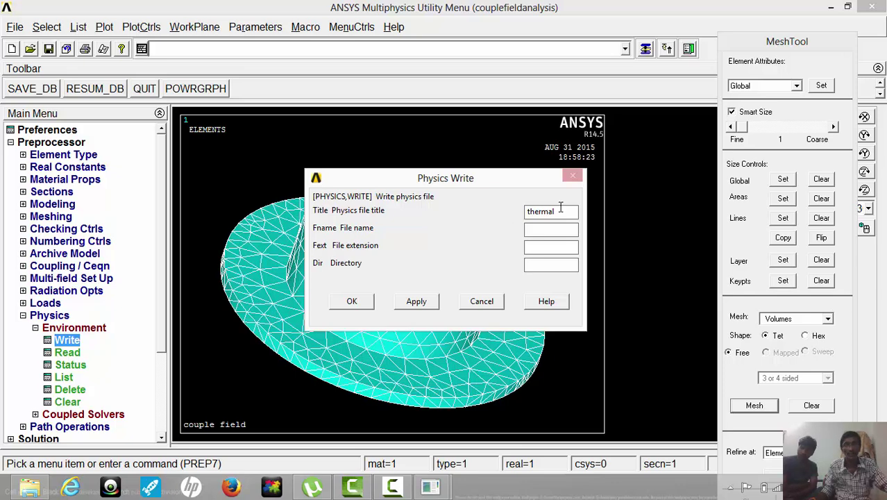
left_click(352, 301)
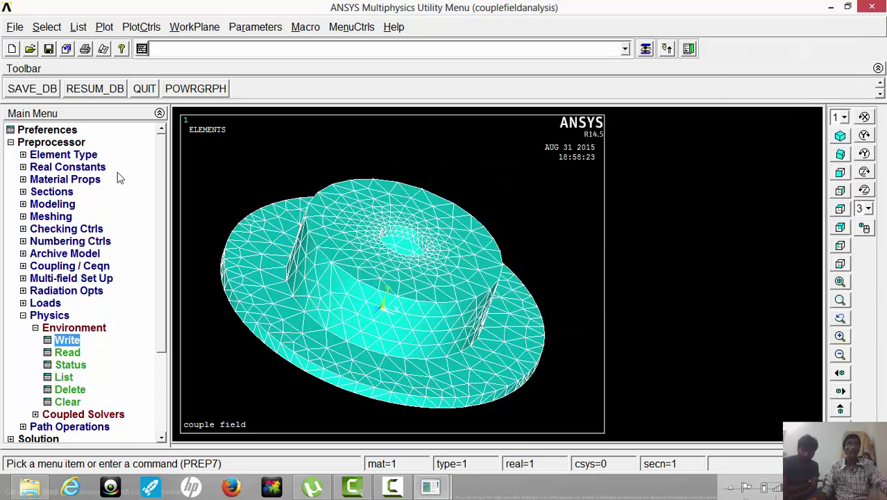
Accept the Structural and Thermal GUI filtering preferences and read the STRUCTURAL physics environment.
left_click(72, 134)
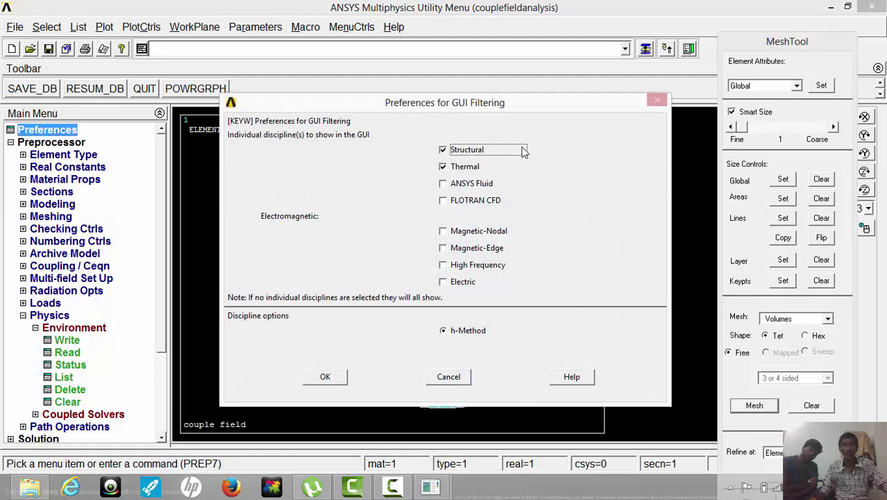
left_click(326, 377)
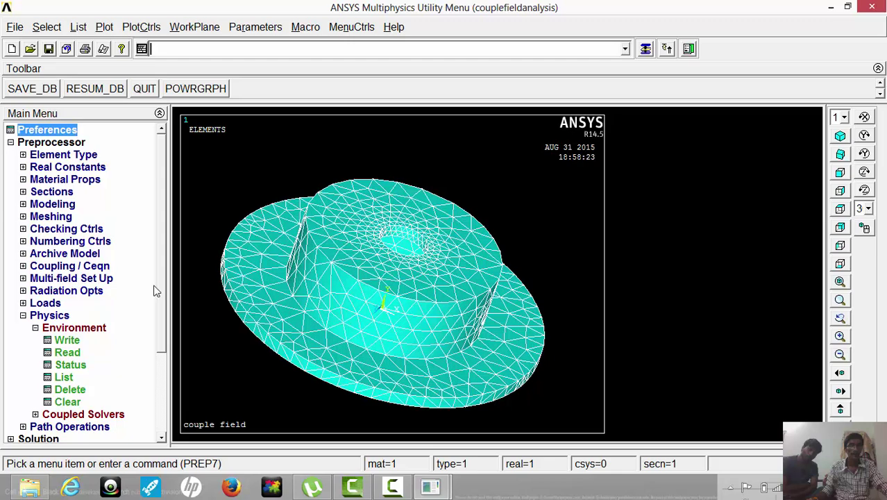
left_click(65, 354)
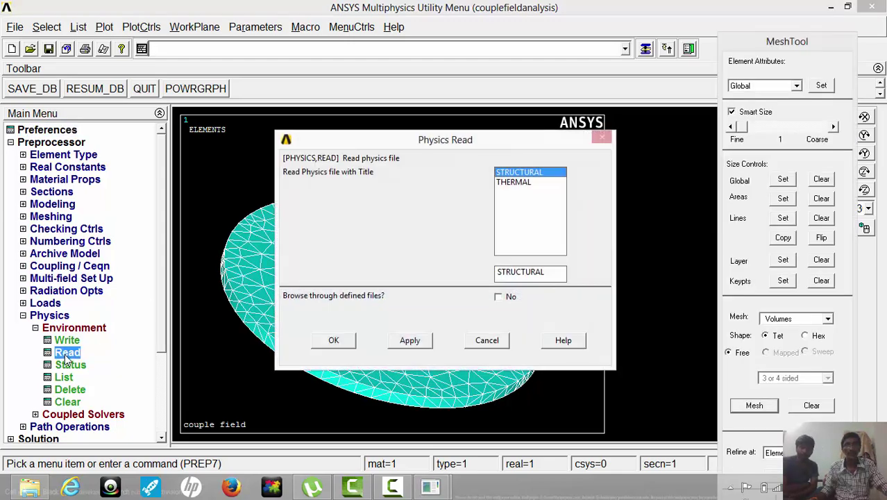
left_click(333, 340)
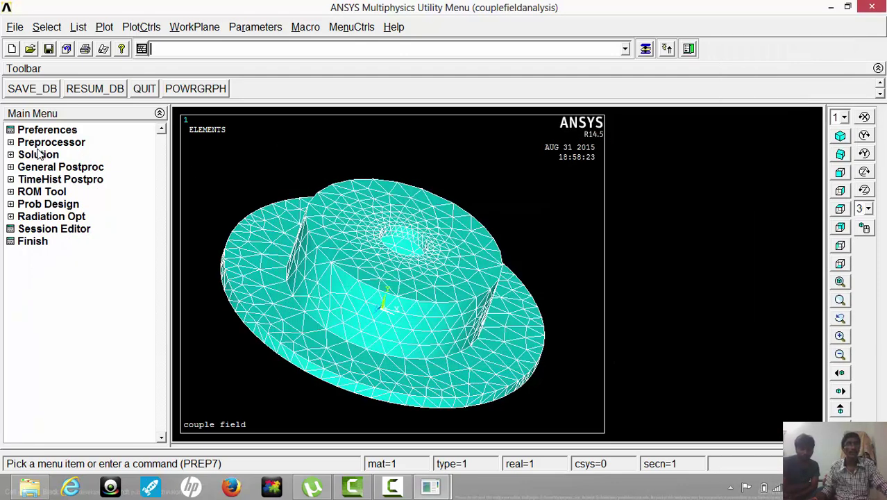
Apply a structural displacement constraint with All DOF on the flat top area of the brake disc's hub.
left_click(40, 157)
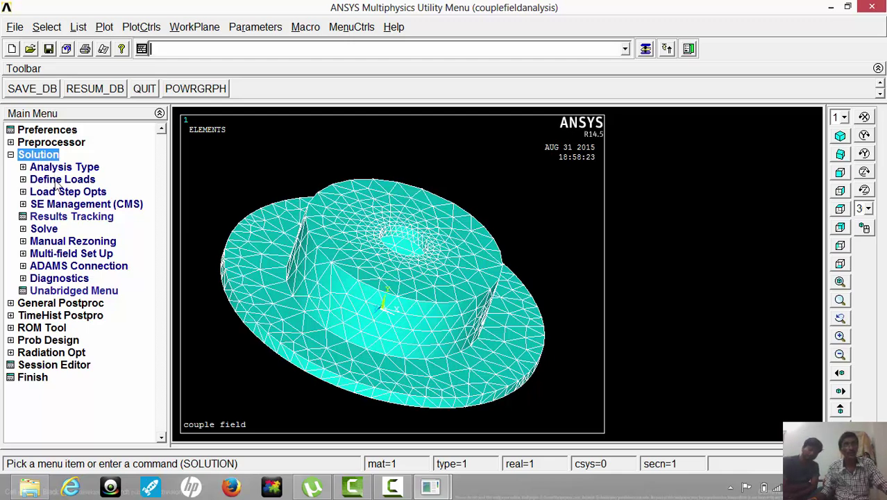
left_click(57, 180)
left_click(56, 203)
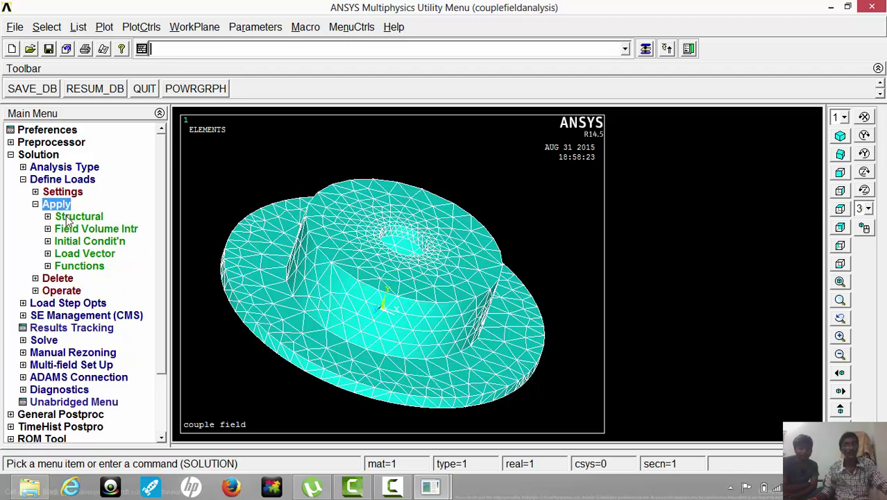
left_click(69, 220)
left_click(77, 231)
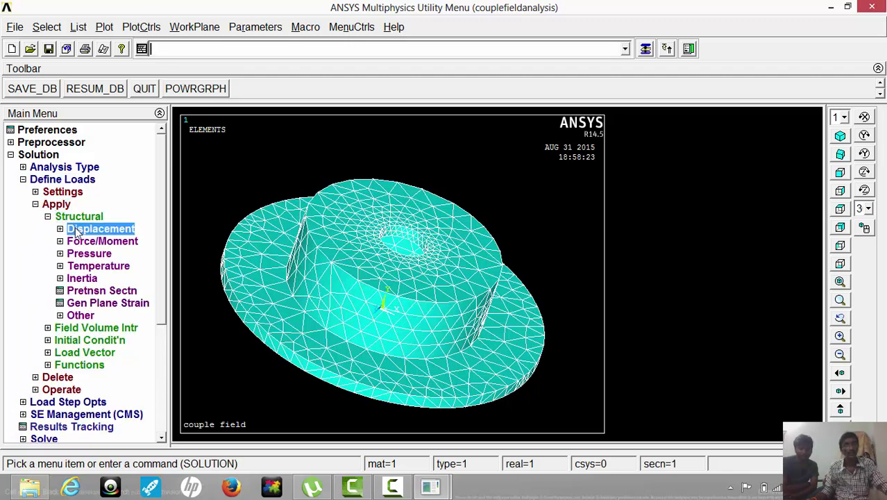
left_click(76, 253)
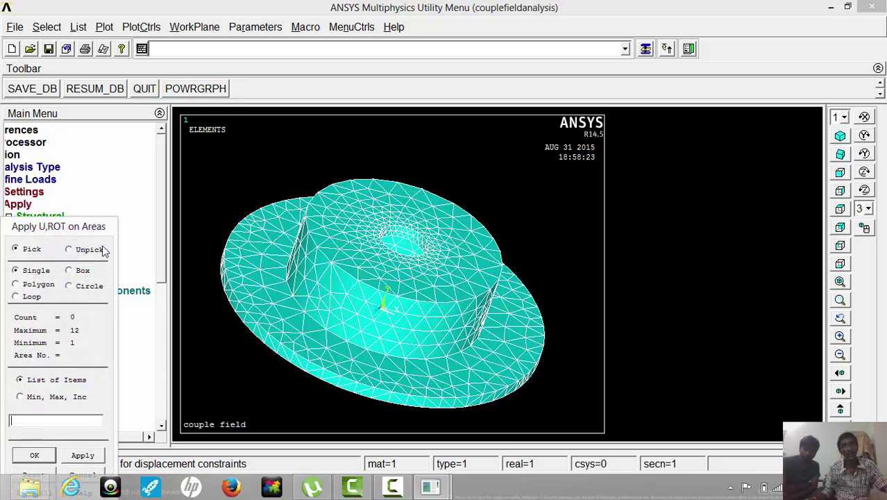
left_click(357, 229)
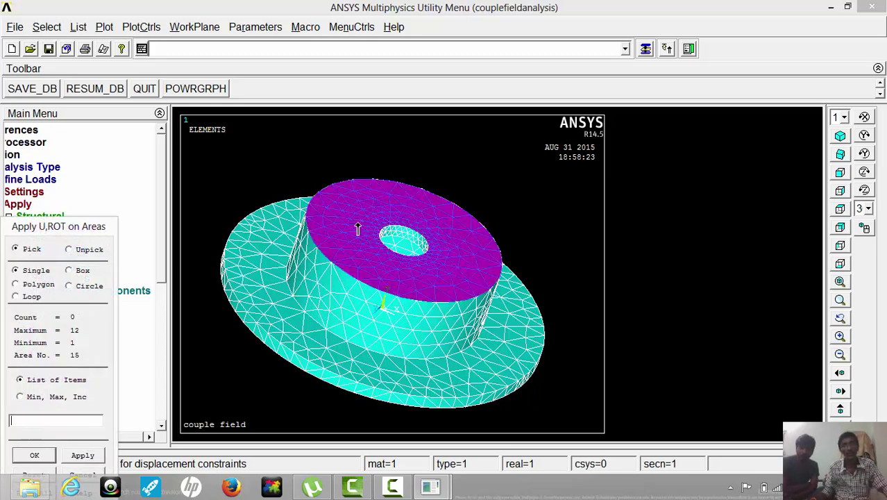
left_click(34, 455)
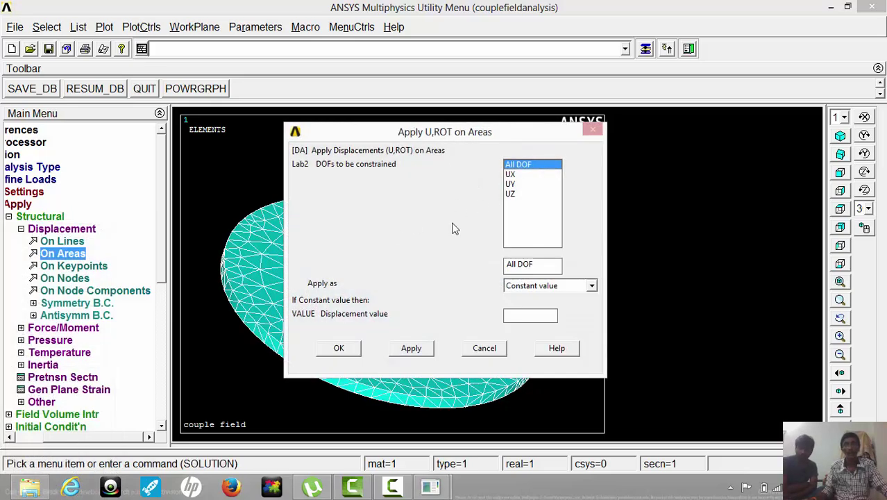
left_click(337, 348)
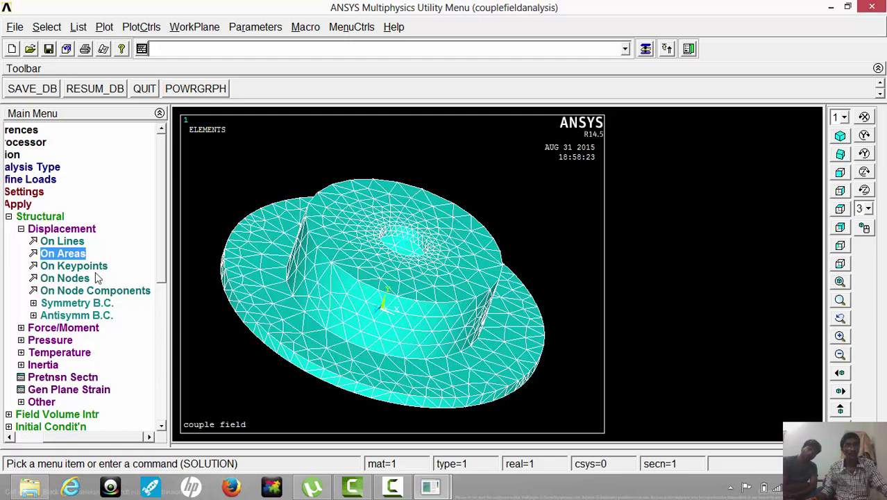
Apply a constant structural pressure load on the disc's flat ring-shaped area, number 21.
left_click(69, 231)
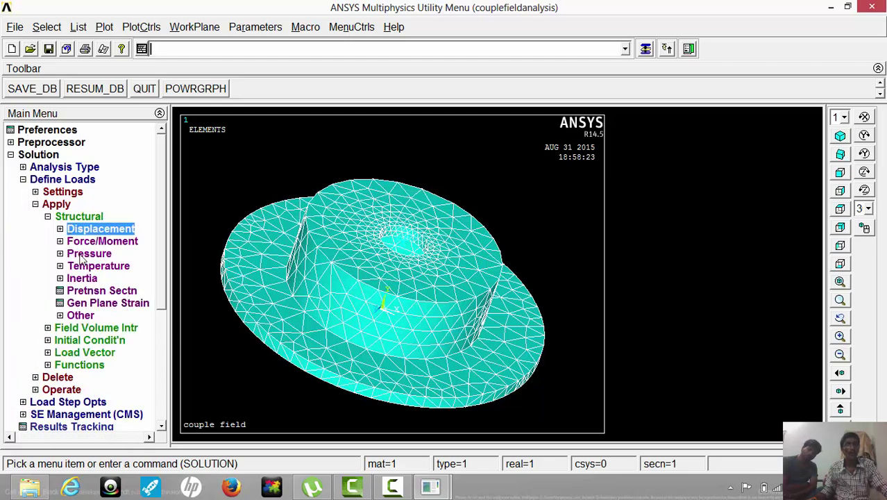
left_click(81, 255)
left_click(75, 279)
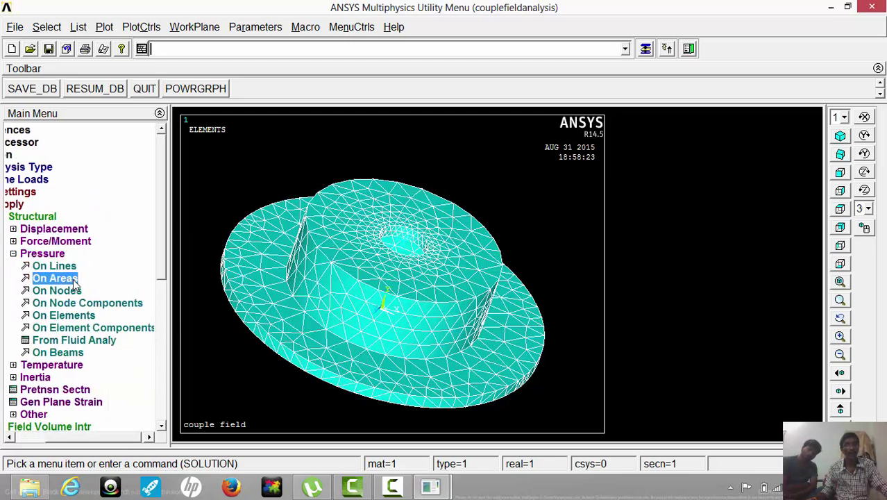
left_click(267, 225)
left_click_drag(259, 246, 388, 371)
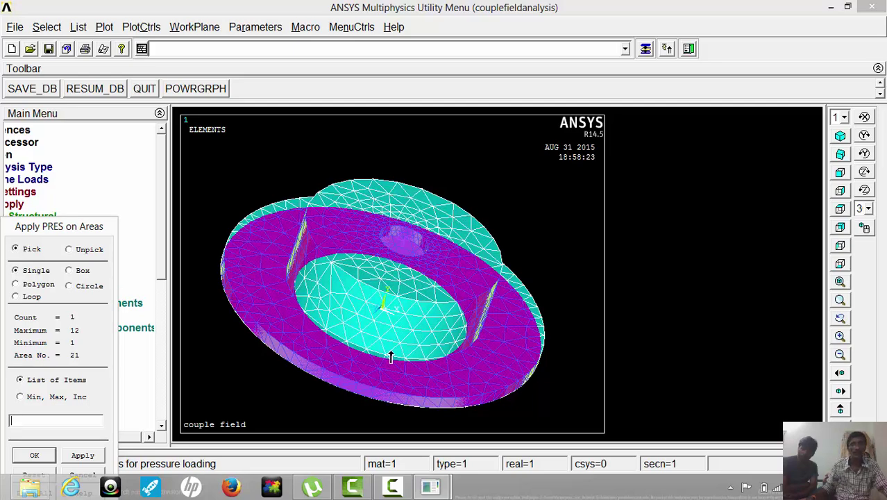
left_click_drag(72, 227, 66, 160)
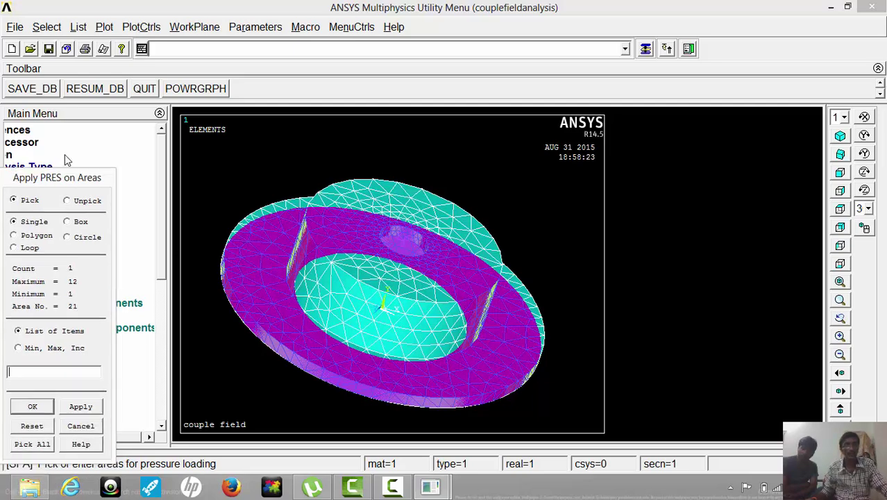
left_click(32, 369)
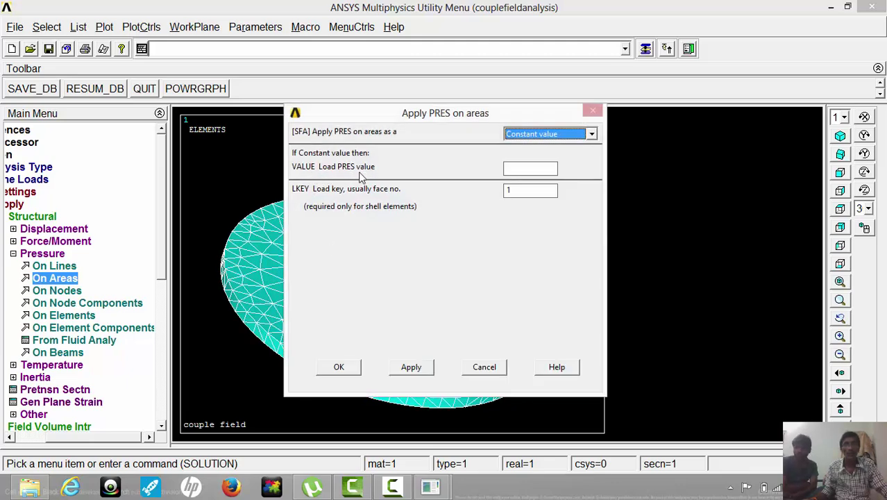
left_click(525, 167)
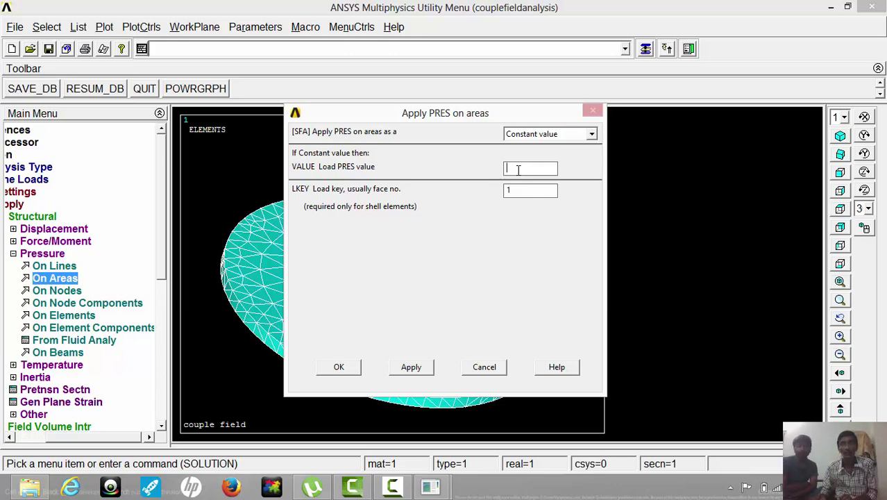
left_click(339, 367)
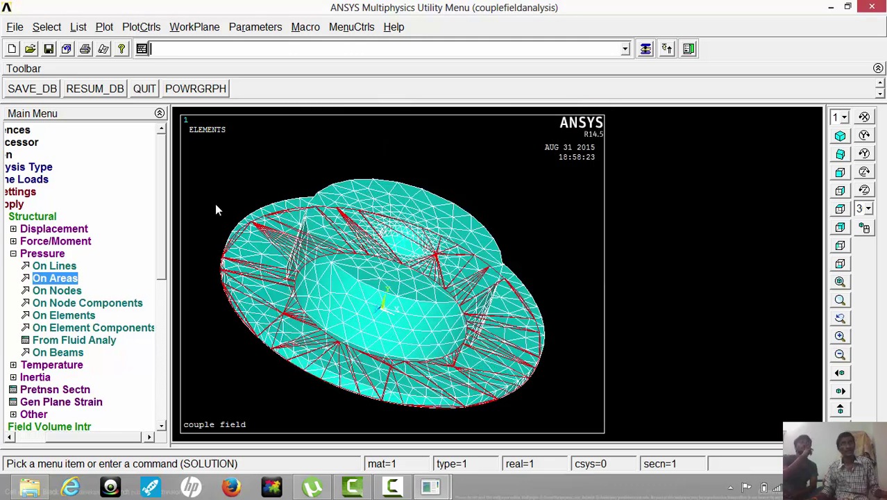
Solve the current load step of the structural analysis and dismiss the completion note.
left_click(53, 255)
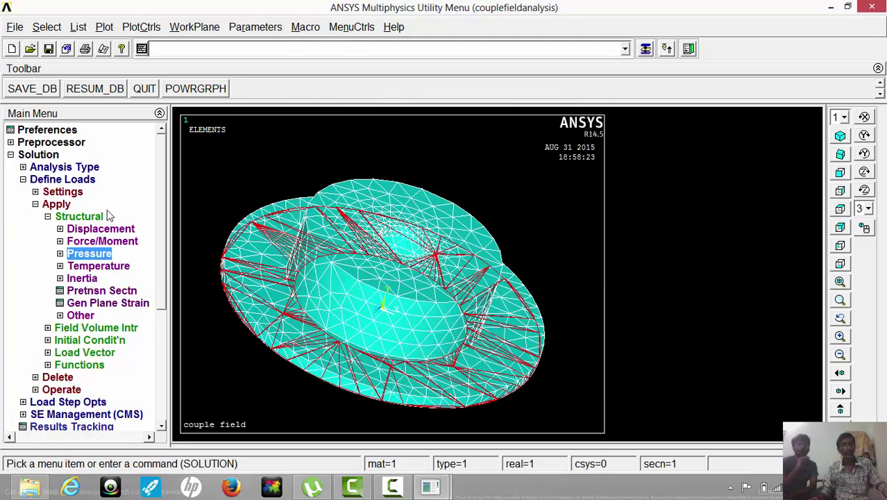
scroll(163, 264, "down", 2)
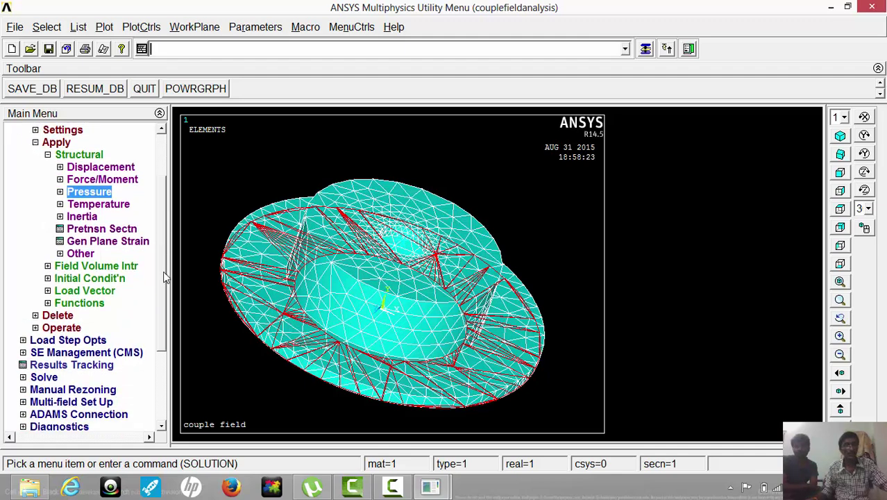
left_click(46, 379)
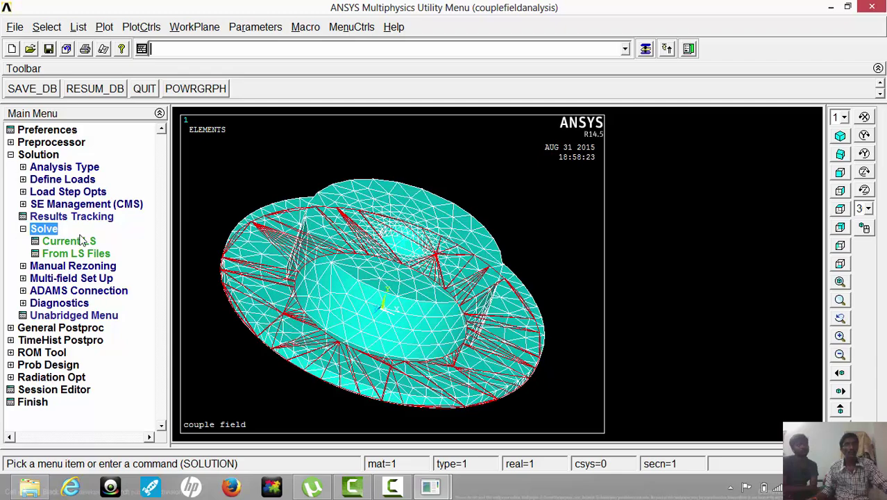
left_click(80, 242)
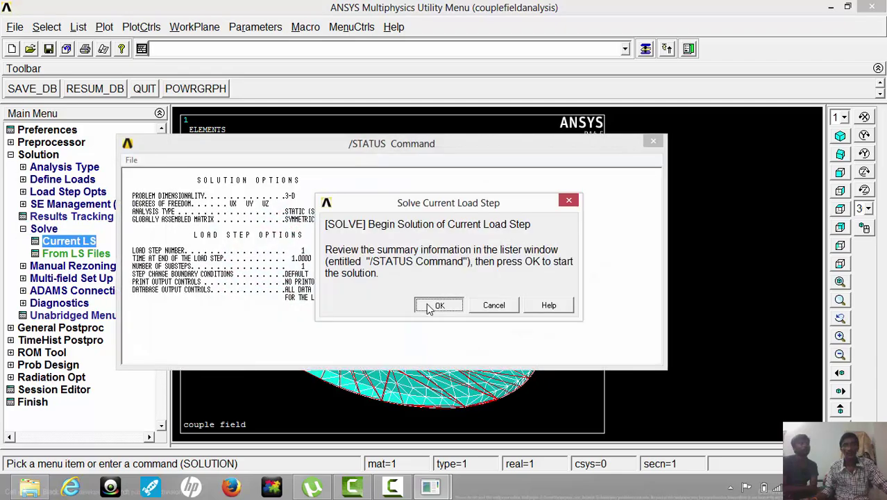
left_click(428, 304)
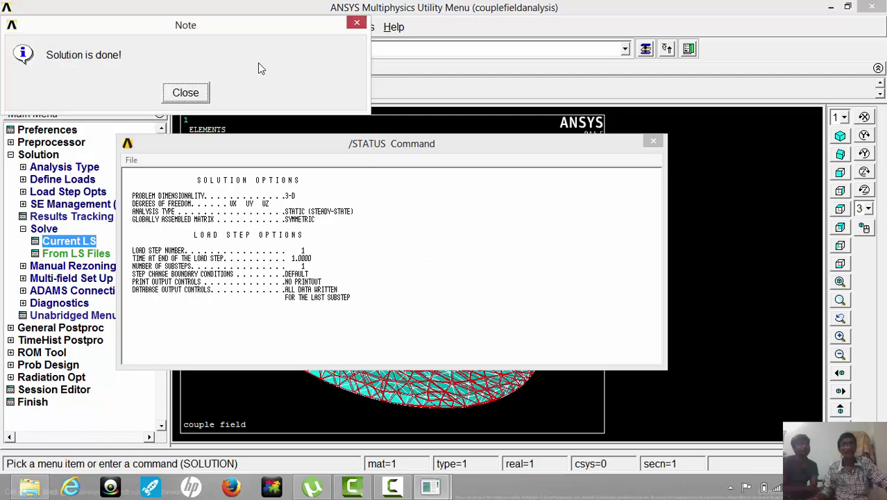
left_click(186, 94)
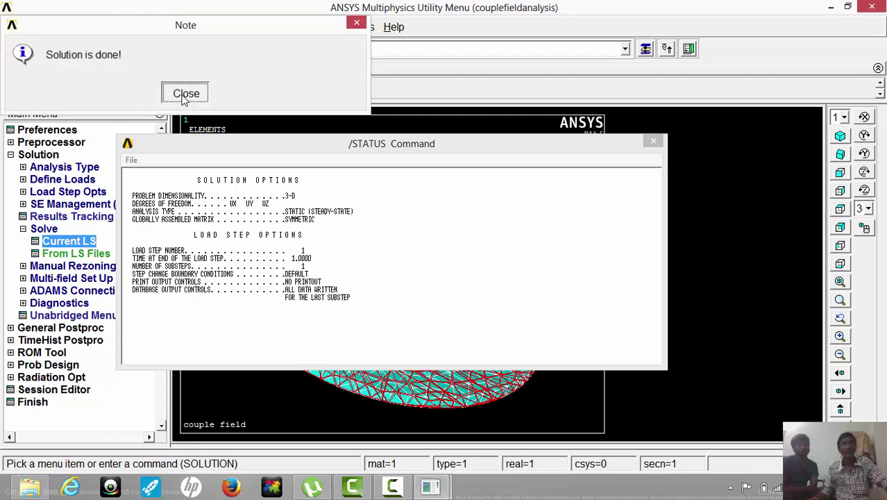
Close the status listing and plot the nodal displacement vector sum as a contour showing the deformed shape with undeformed model.
left_click(660, 142)
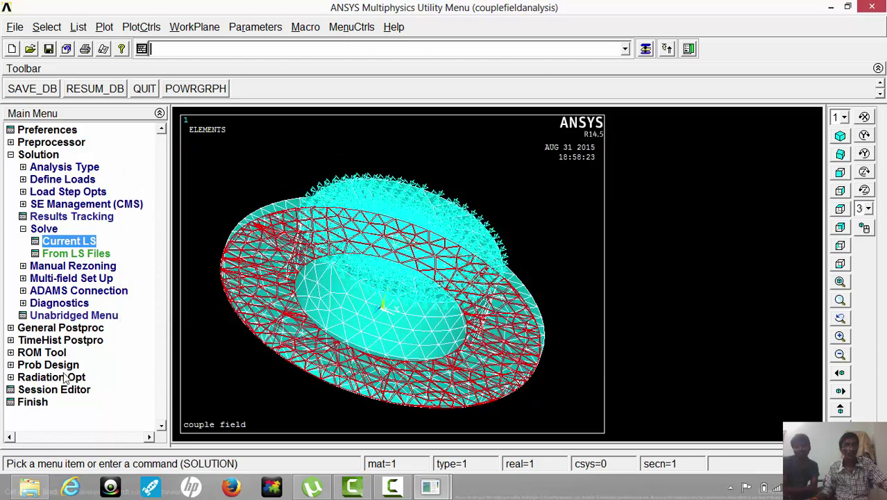
left_click(80, 329)
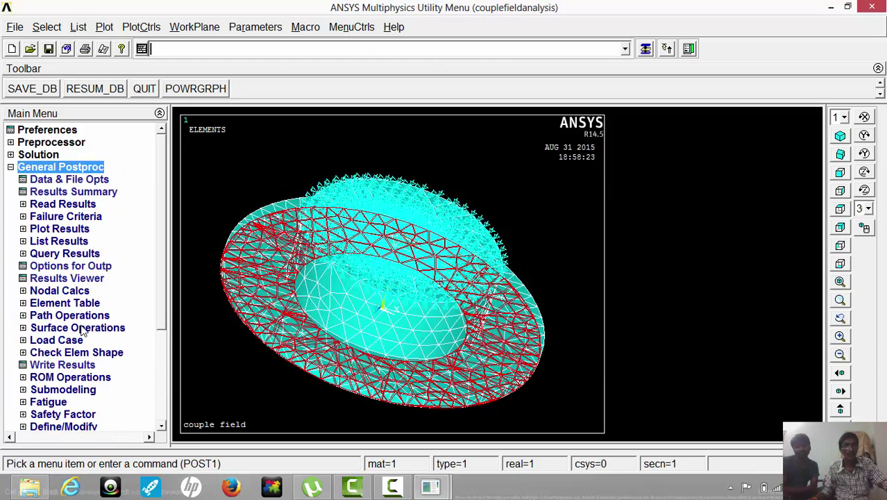
left_click(70, 231)
left_click(71, 254)
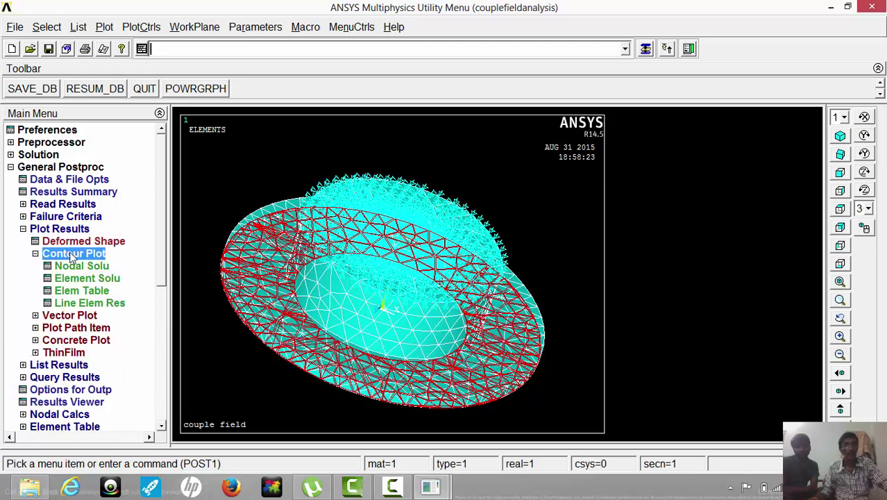
left_click(74, 269)
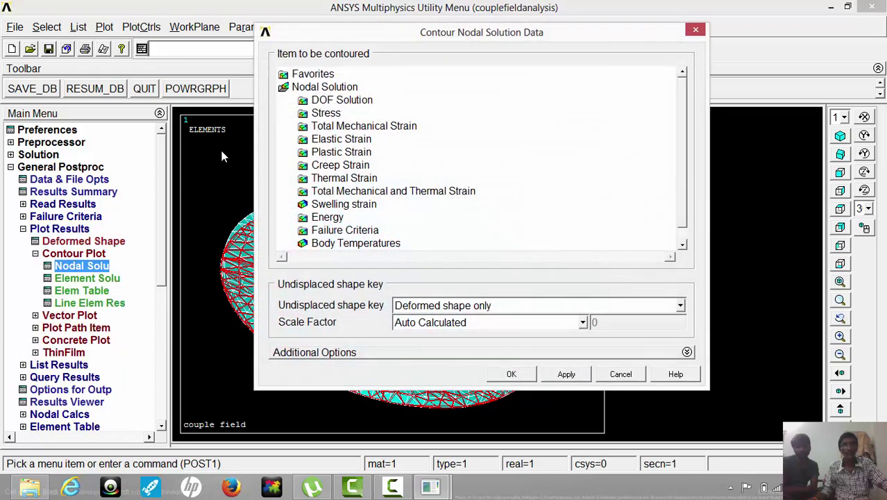
left_click(347, 100)
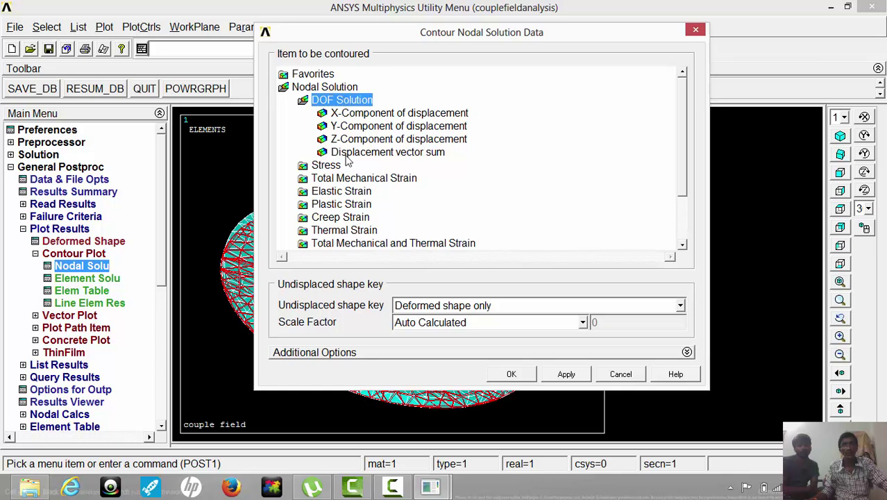
left_click(413, 159)
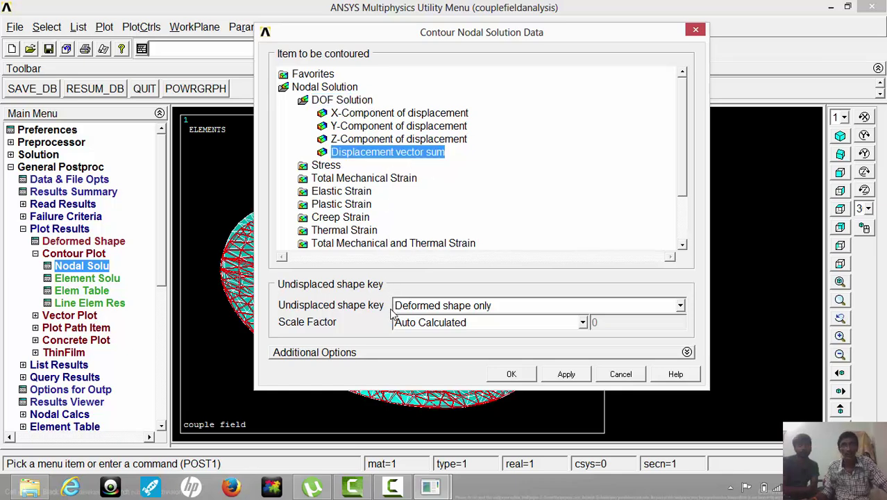
left_click(467, 309)
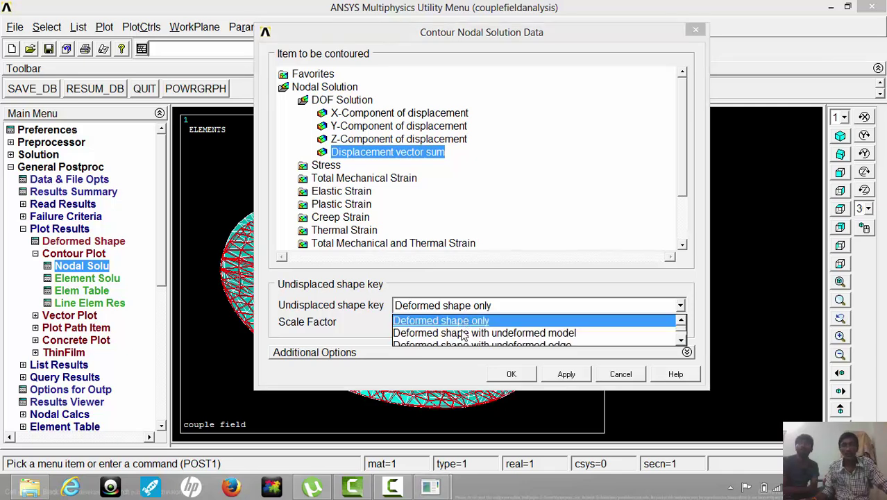
left_click(463, 334)
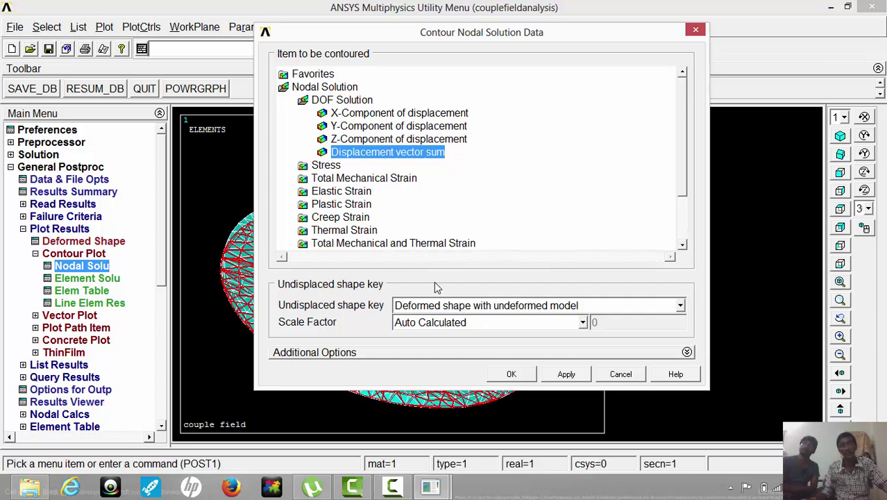
left_click(514, 376)
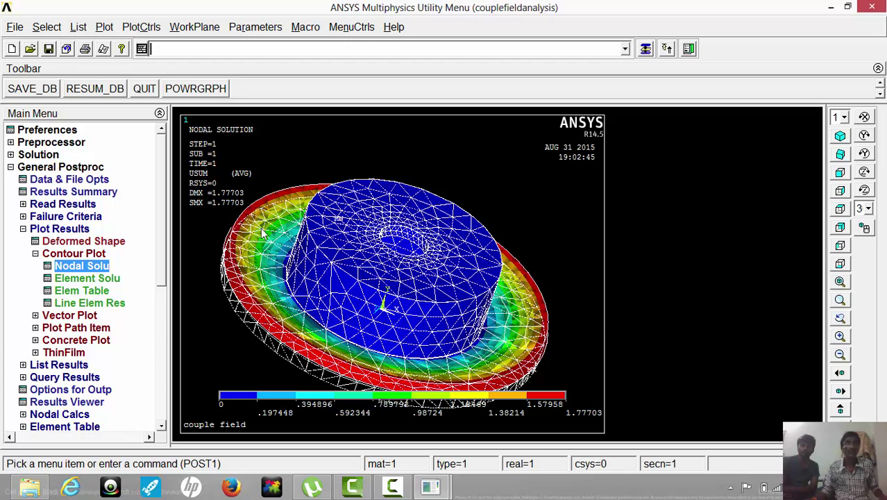
Capture the displacement contour in the report couplefieldanalysis_report, in Append mode, with the caption "couplefieldanalysis Image 1".
left_click(103, 50)
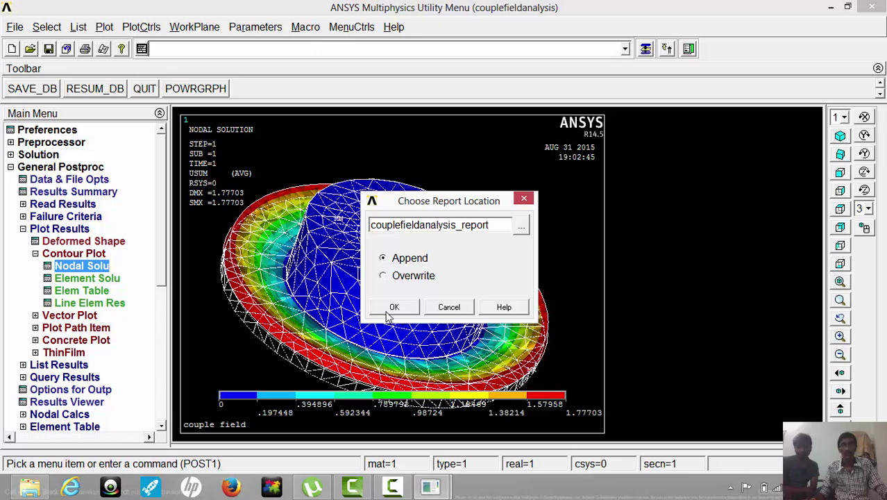
left_click(392, 309)
left_click(467, 295)
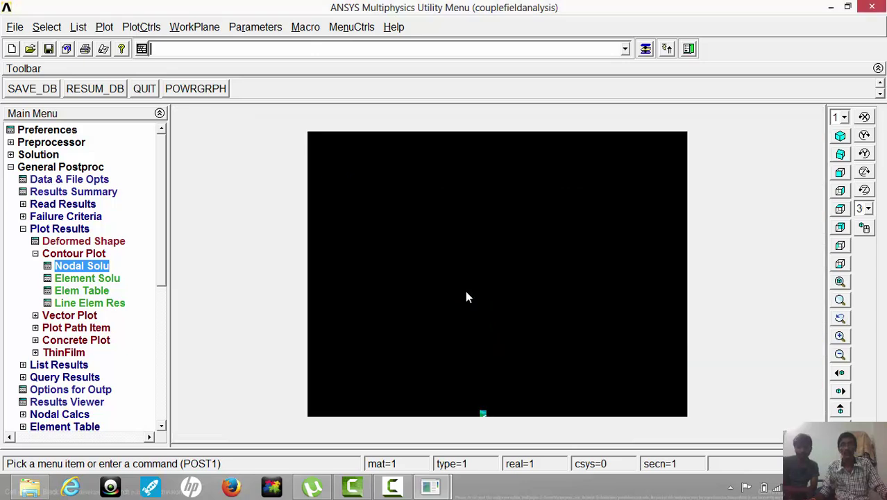
left_click(721, 170)
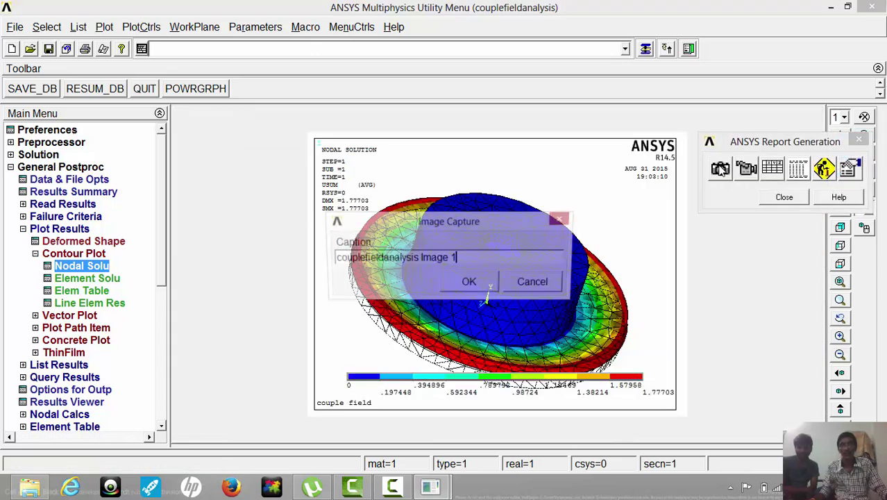
left_click(467, 285)
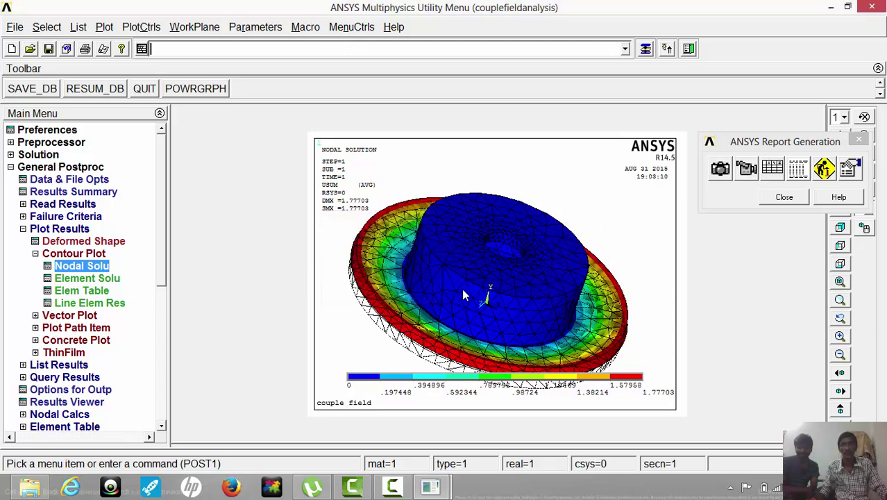
left_click(785, 197)
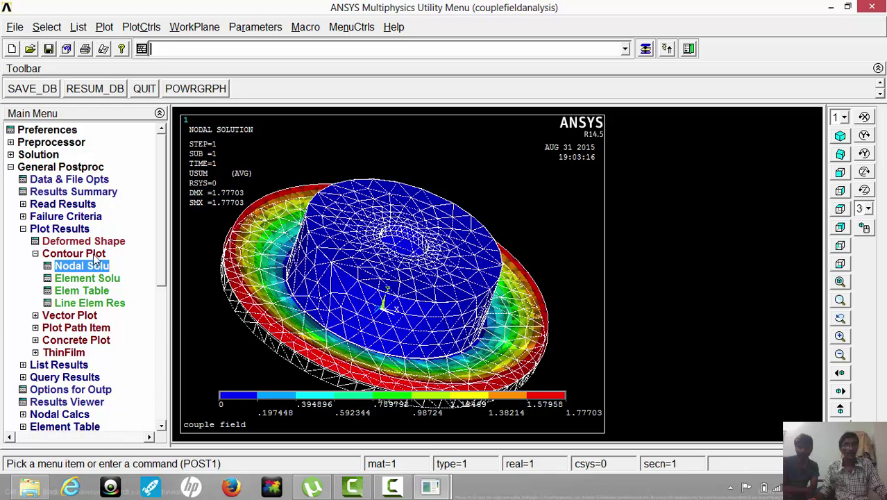
Plot the nodal von Mises stress contour of the brake disc, showing the deformed shape with undeformed model.
left_click(91, 269)
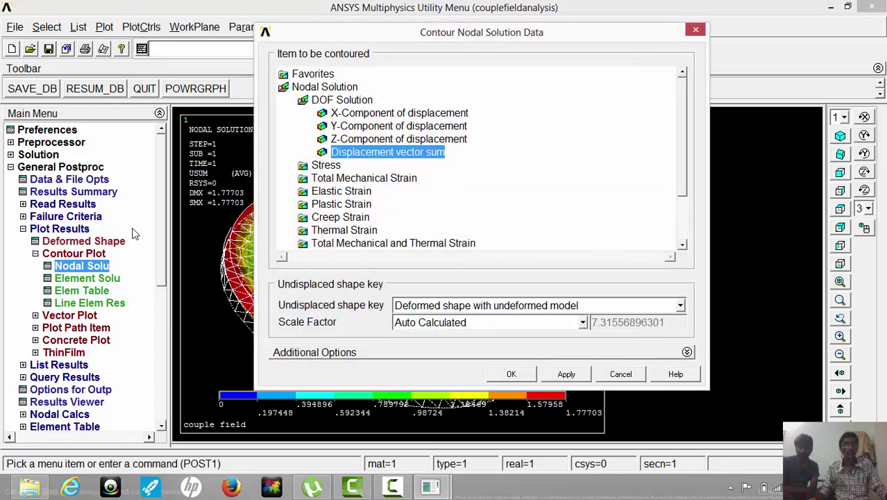
left_click(314, 166)
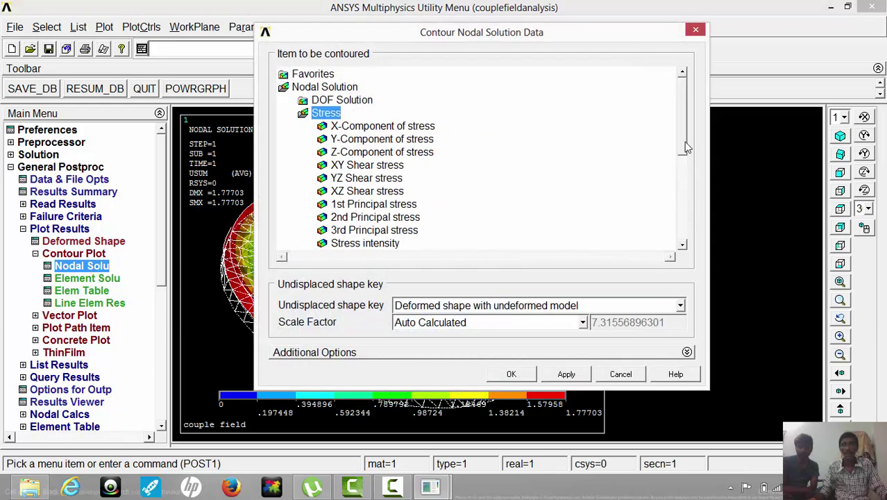
scroll(684, 142, "down", 1)
left_click(387, 219)
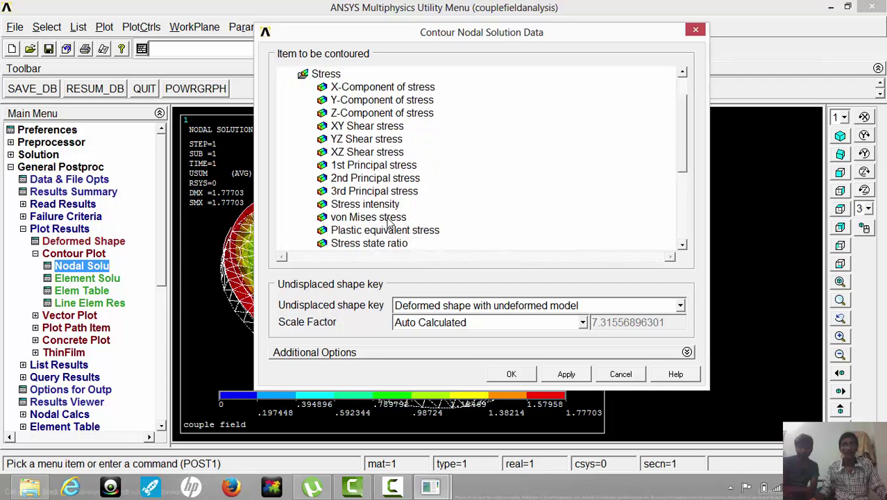
left_click(510, 373)
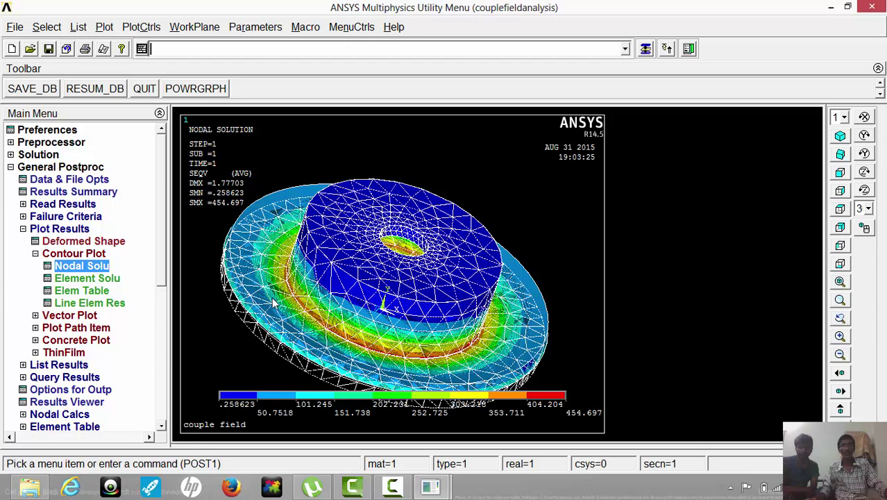
Append a capture of the von Mises stress contour to couplefieldanalysis_report with the caption "couplefieldanalysis Image 2".
left_click(104, 50)
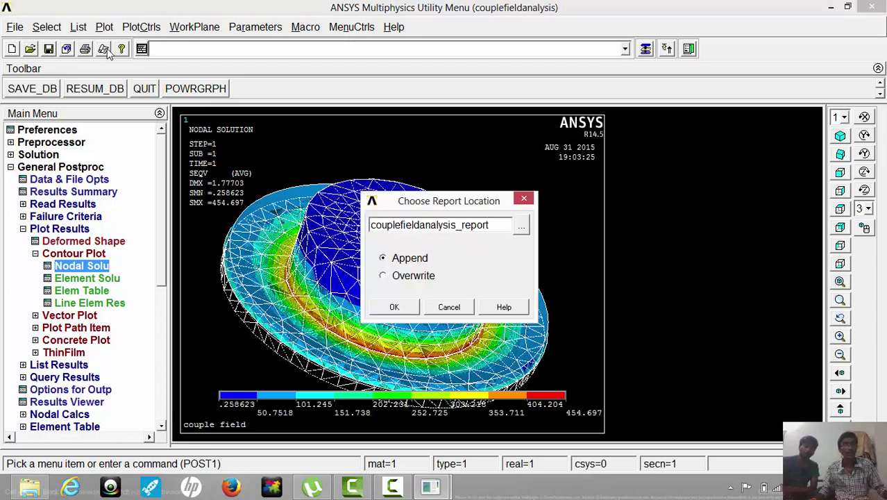
left_click(390, 308)
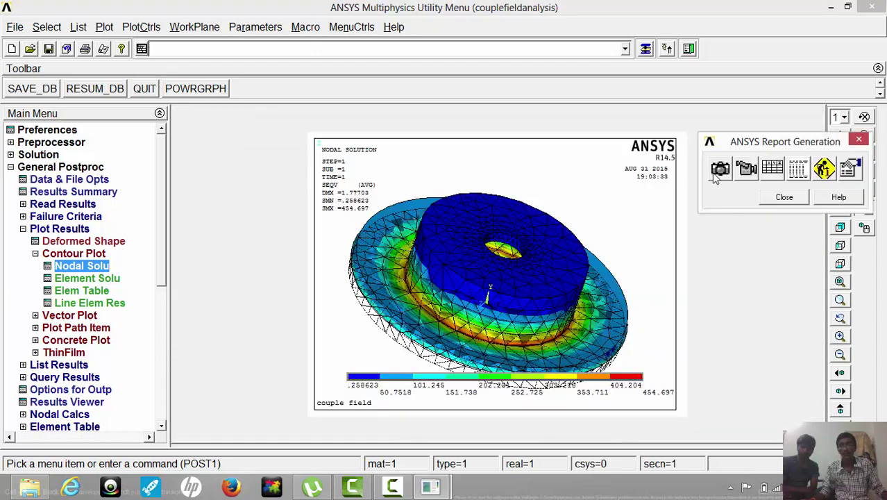
left_click(720, 170)
left_click(470, 283)
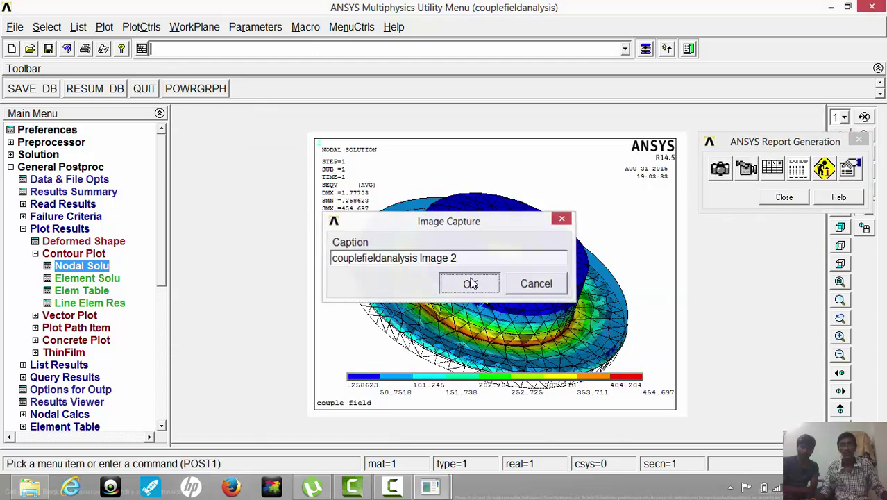
left_click(783, 198)
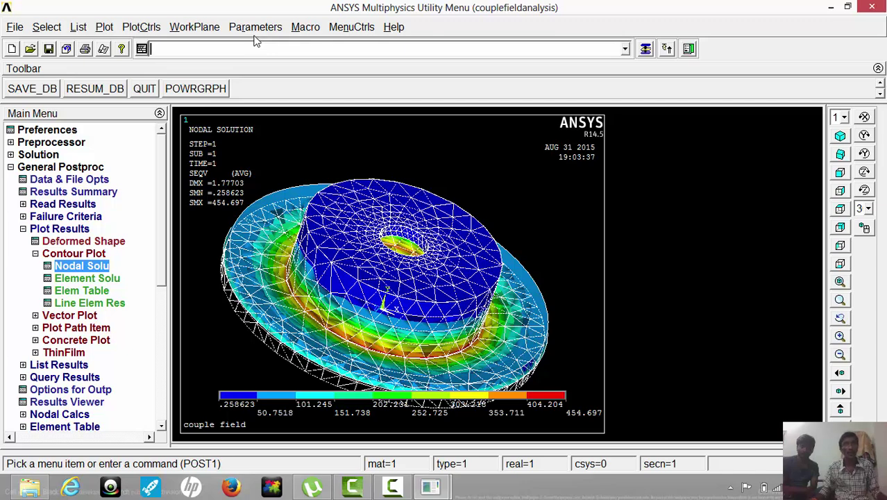
Read the THERMAL physics environment file into the model.
left_click(48, 142)
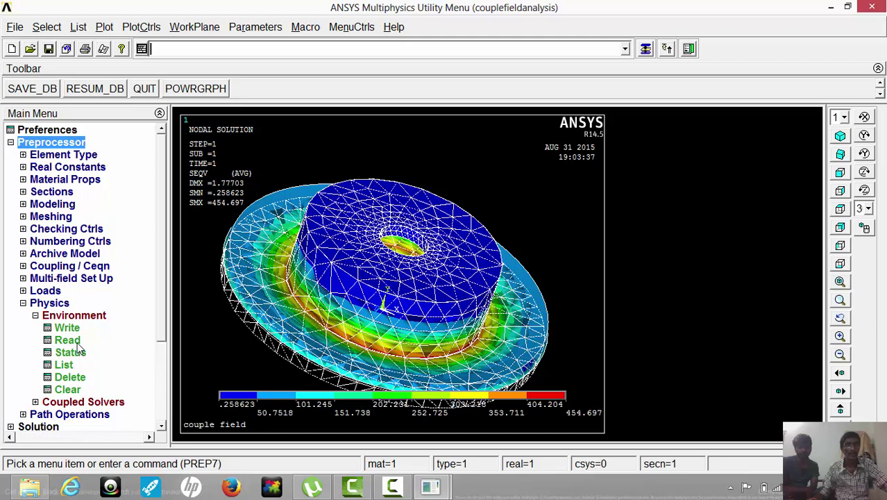
left_click(70, 340)
left_click(534, 184)
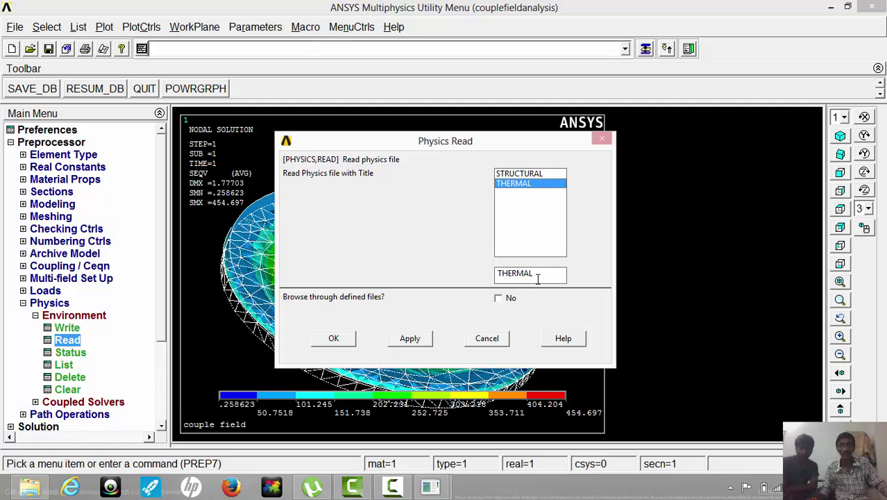
left_click(335, 339)
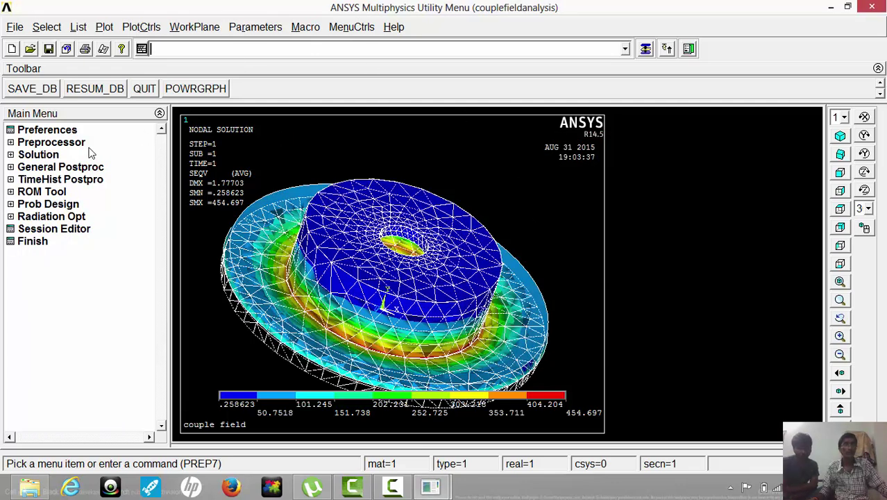
Apply a constant thermal load of TEMP 500 on the disc's flat ring-shaped area, number 21.
left_click(40, 154)
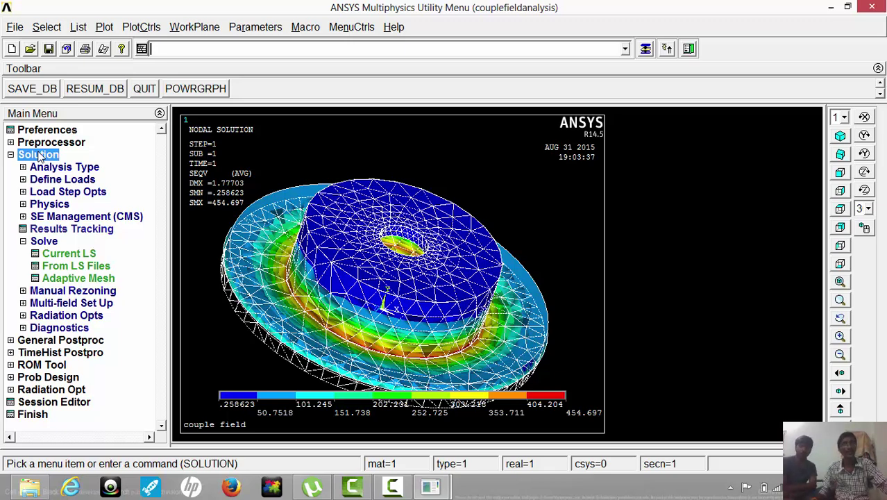
left_click(43, 179)
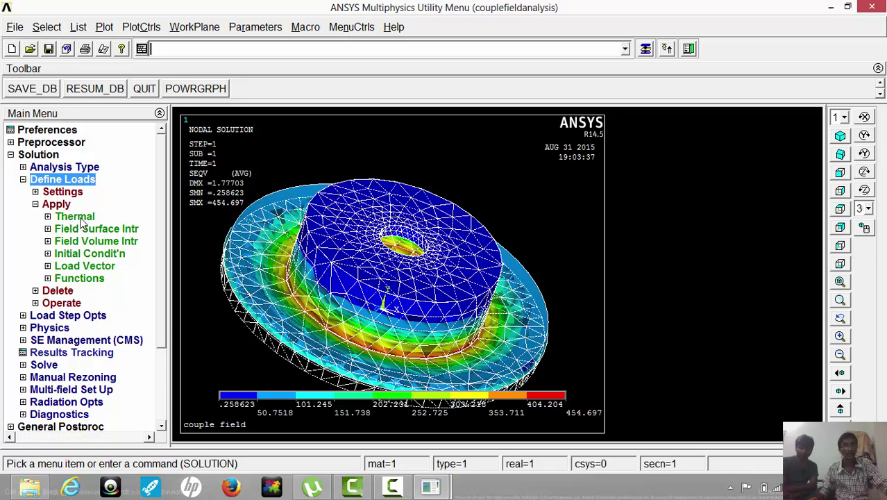
left_click(74, 217)
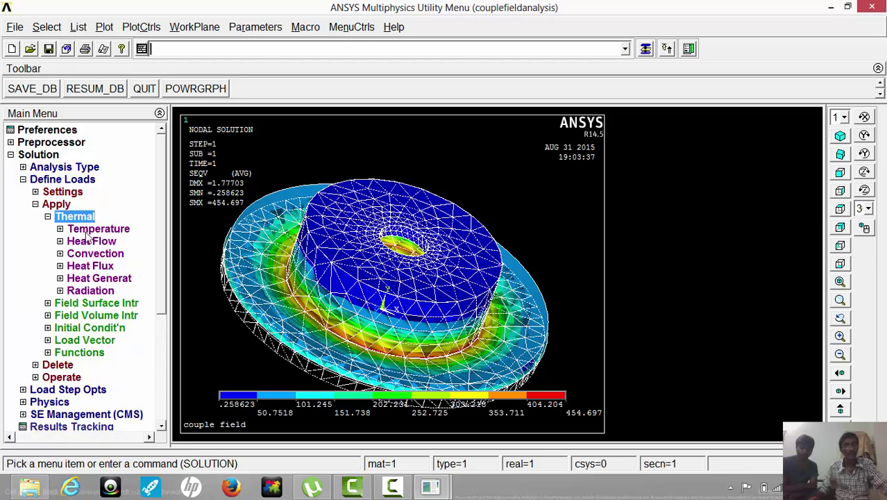
left_click(87, 229)
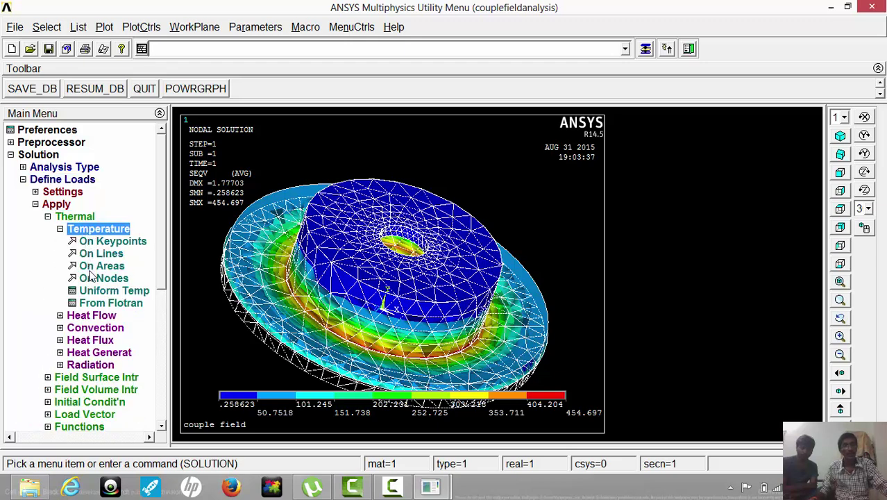
left_click(95, 267)
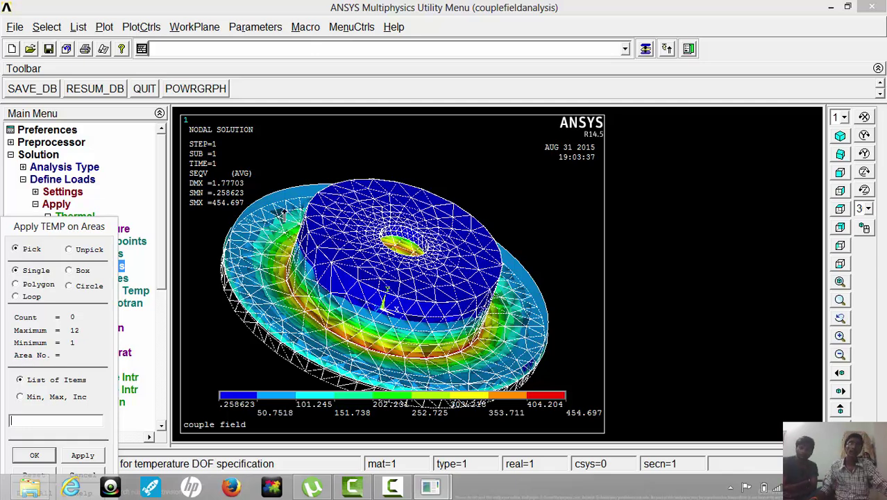
left_click_drag(277, 214, 397, 368)
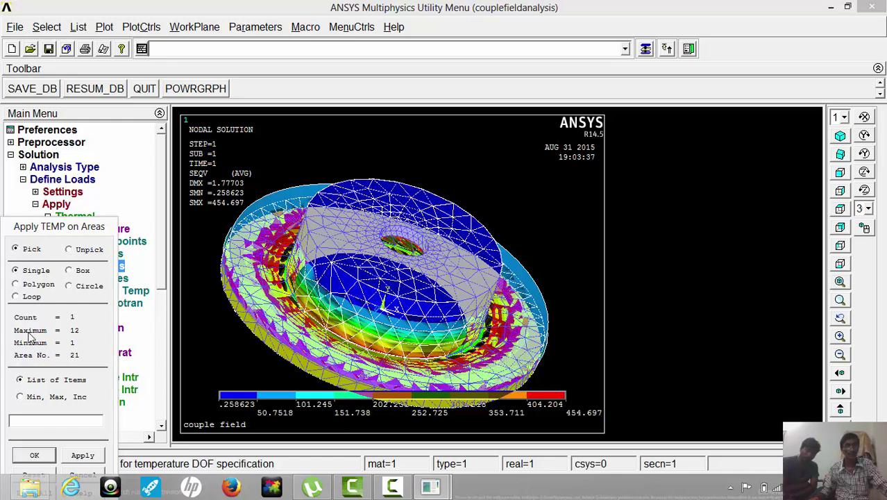
left_click(34, 457)
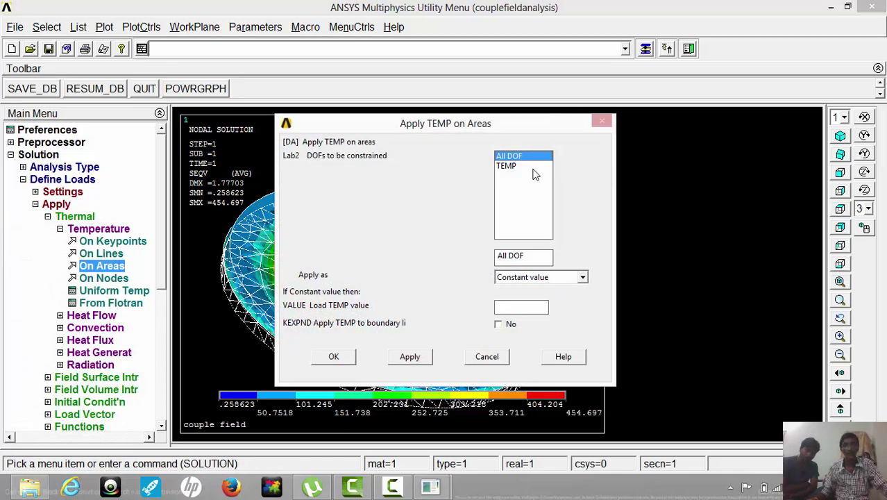
left_click(517, 167)
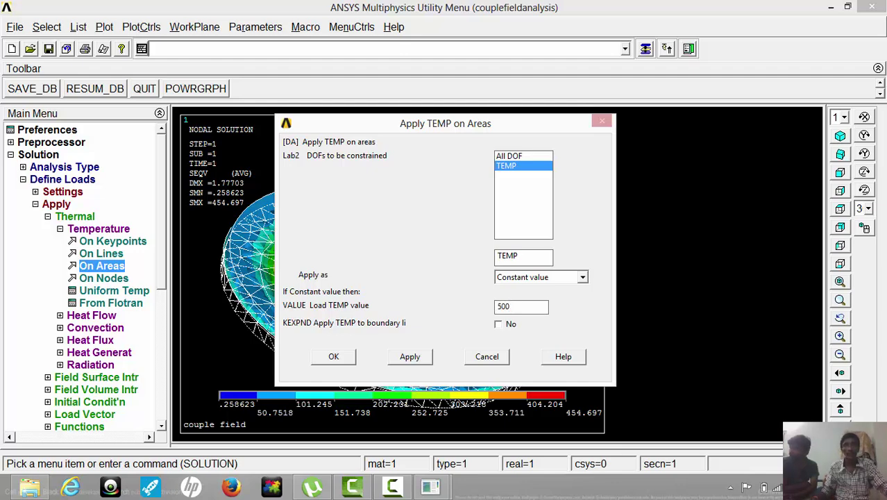
left_click(334, 357)
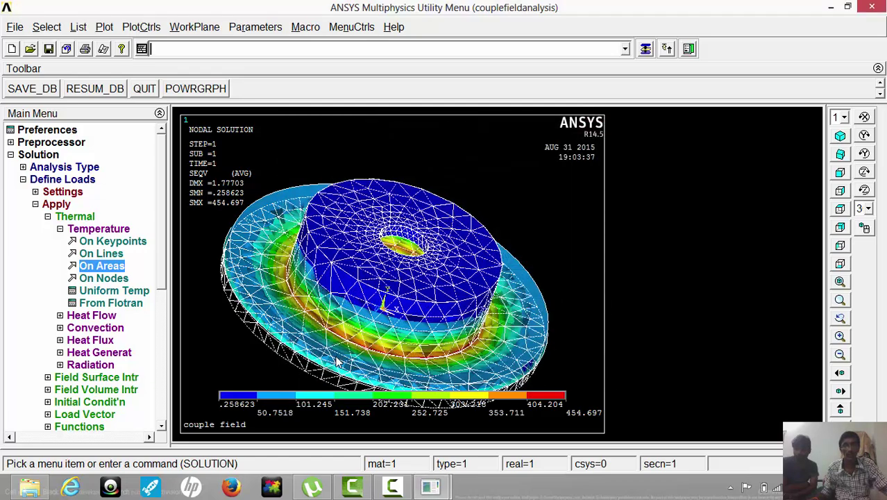
Apply convection to all areas of the disc with a constant film coefficient of 0.222 and a bulk temperature of 310.
left_click(88, 329)
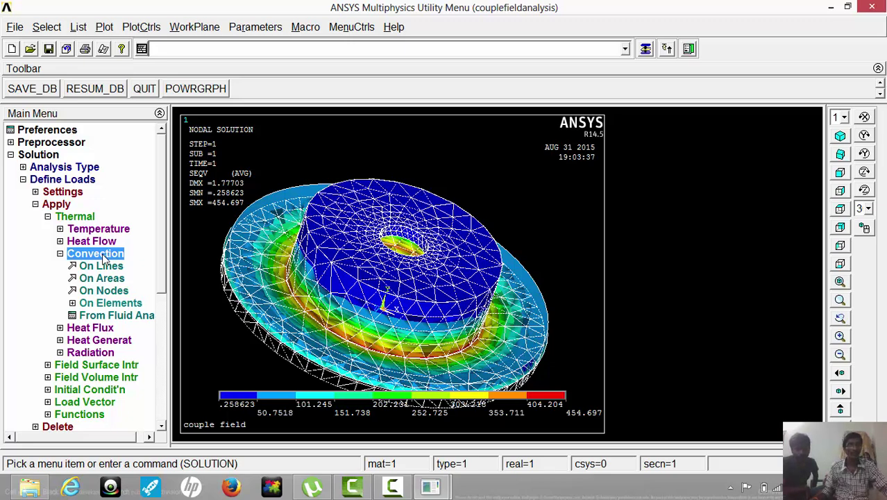
left_click(109, 281)
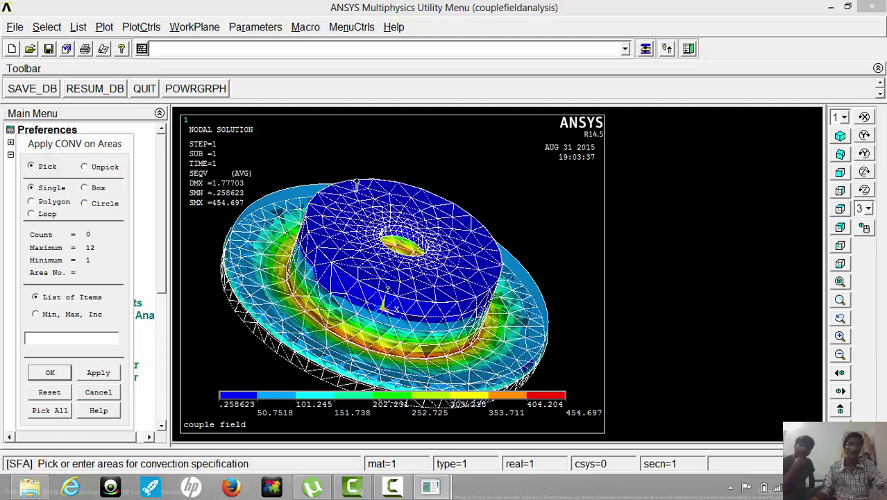
left_click(50, 410)
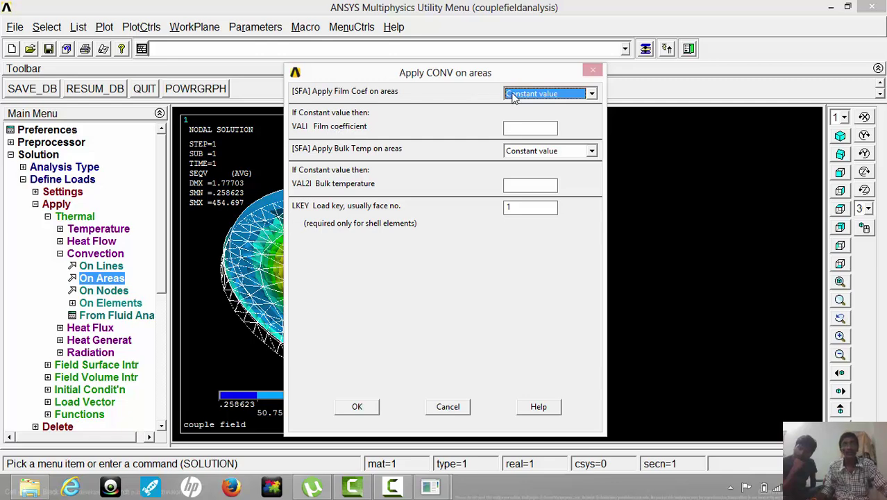
left_click(525, 128)
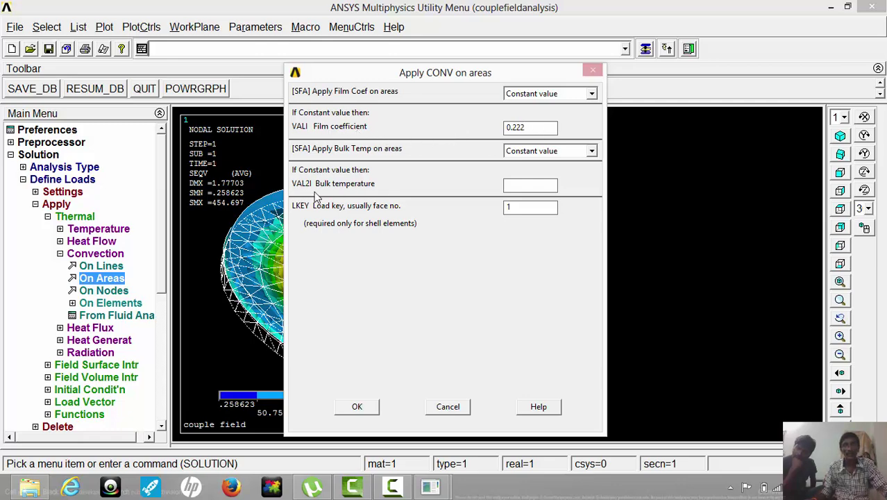
left_click(518, 188)
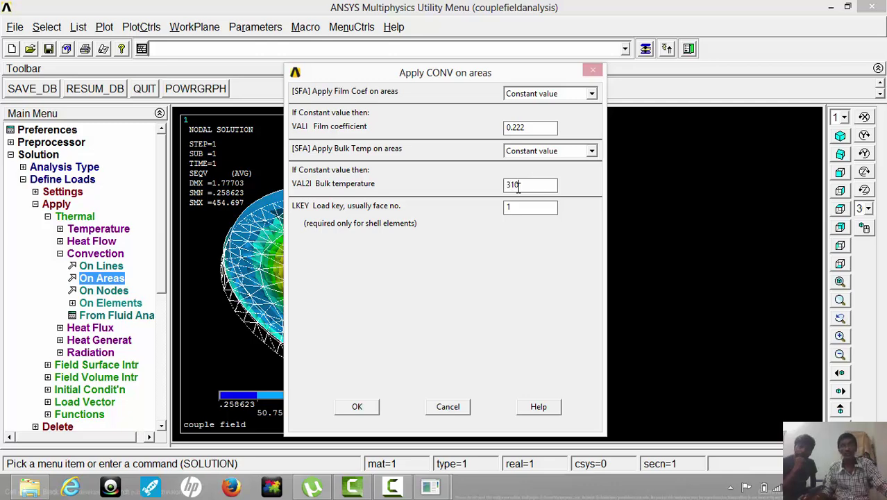
left_click(358, 407)
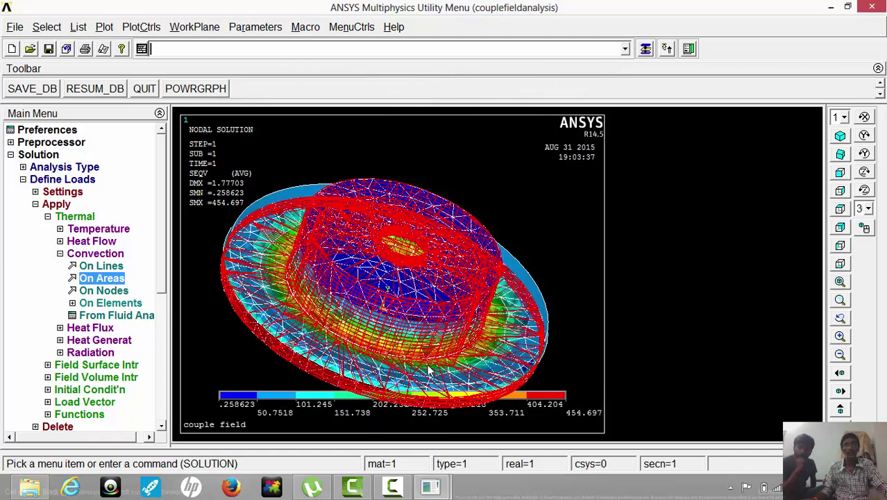
Delete the convection load from the disc's flat ring-shaped area, number 21, using load key 1.
left_click(106, 255)
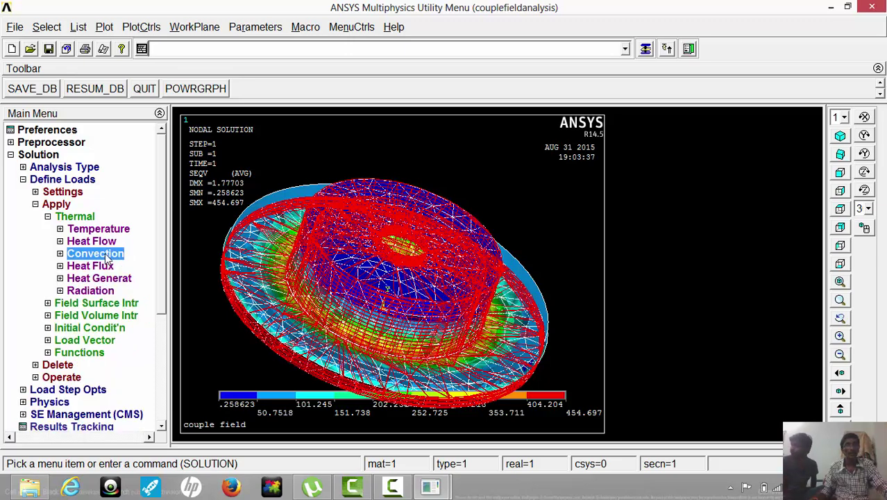
left_click(57, 205)
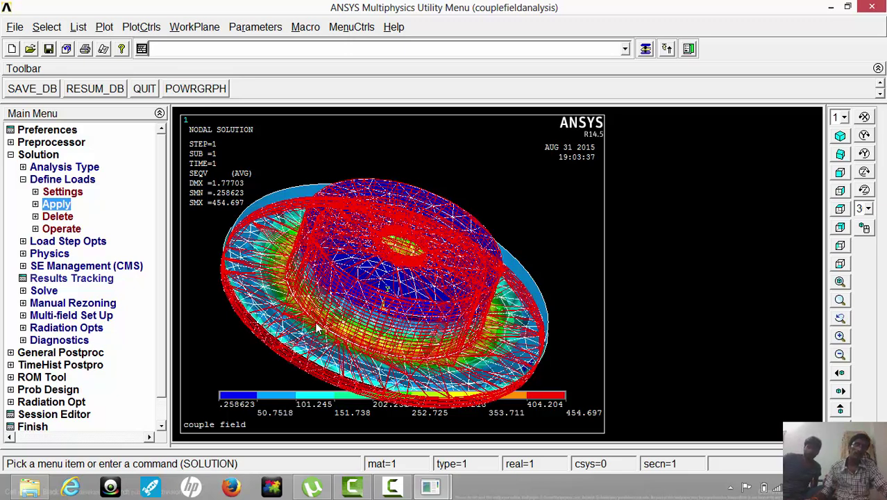
left_click(68, 219)
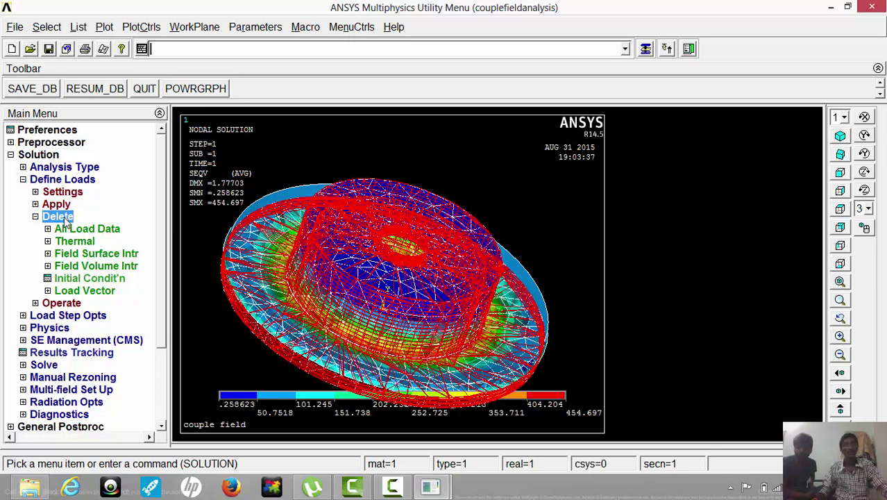
left_click(70, 244)
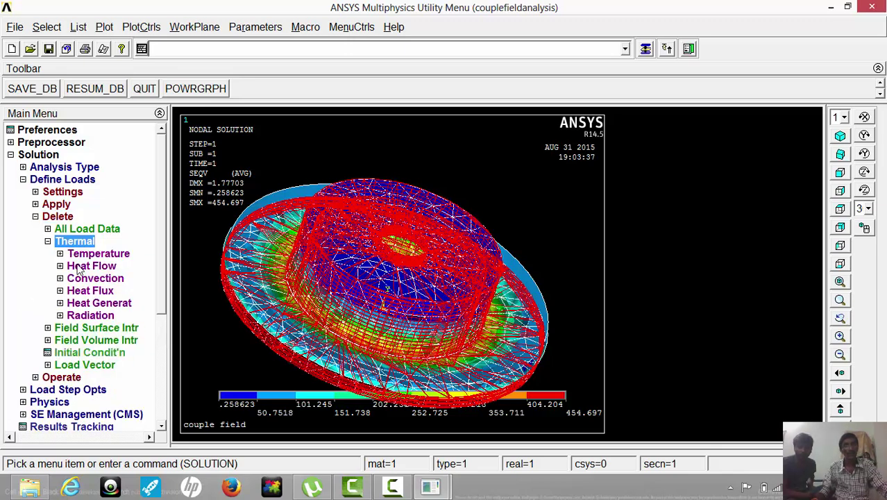
left_click(85, 280)
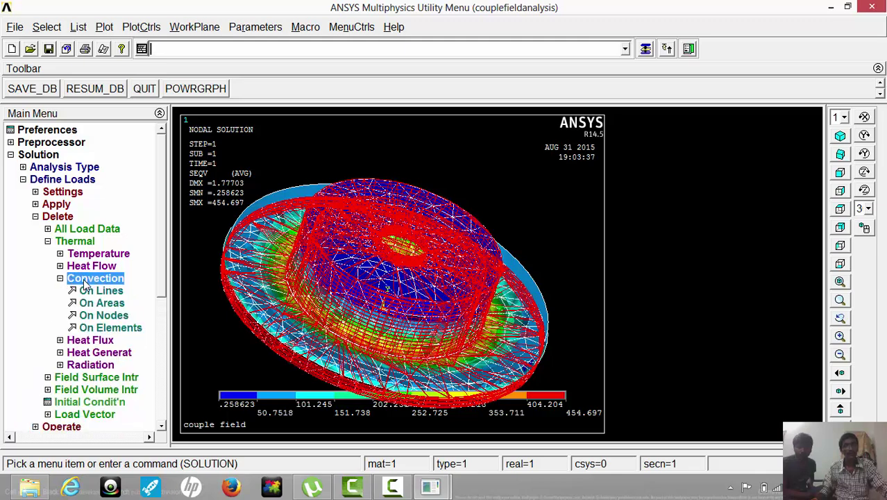
left_click(111, 306)
left_click_drag(248, 249, 387, 371)
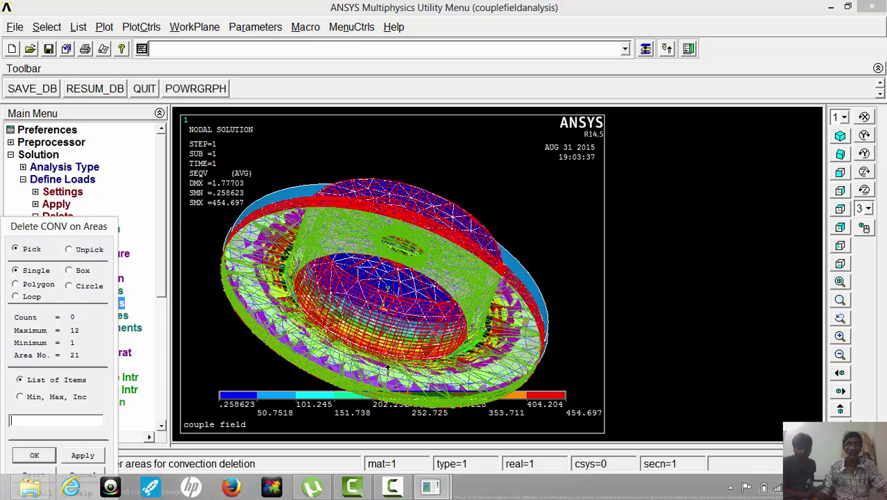
left_click(34, 453)
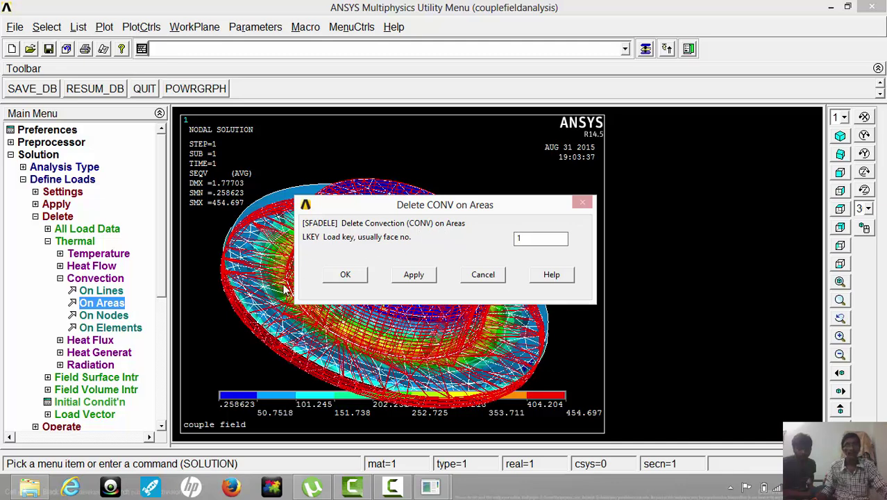
left_click(343, 275)
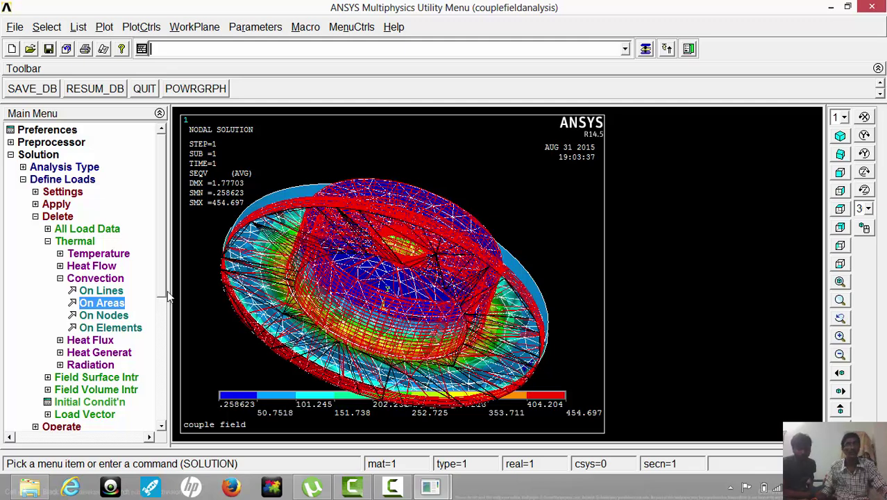
Solve the current load step of the thermal analysis and dismiss the solution note and status listing.
left_click(51, 181)
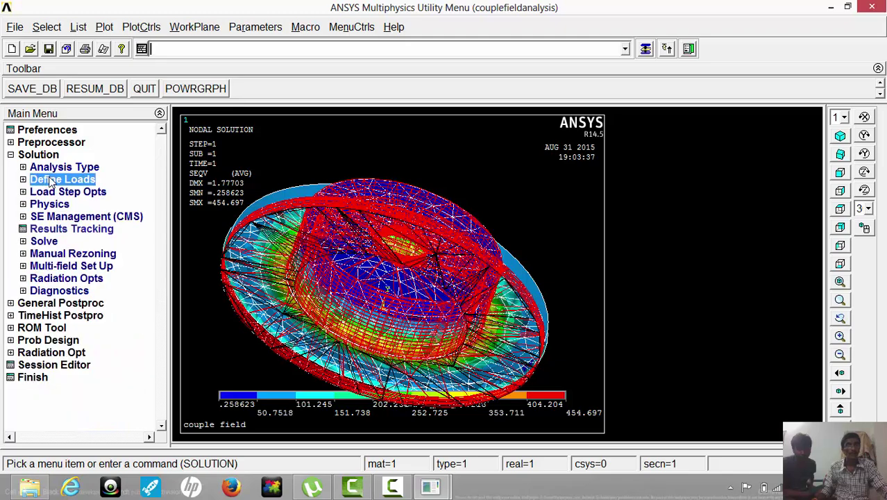
left_click(42, 243)
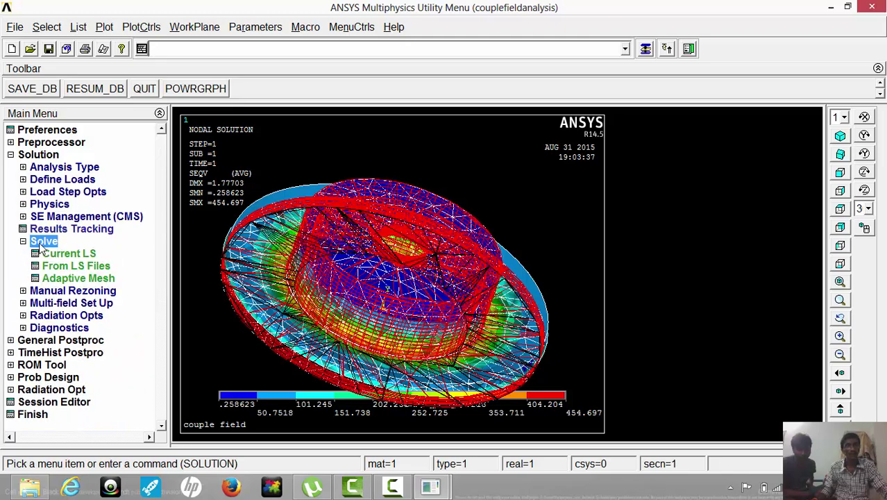
left_click(70, 254)
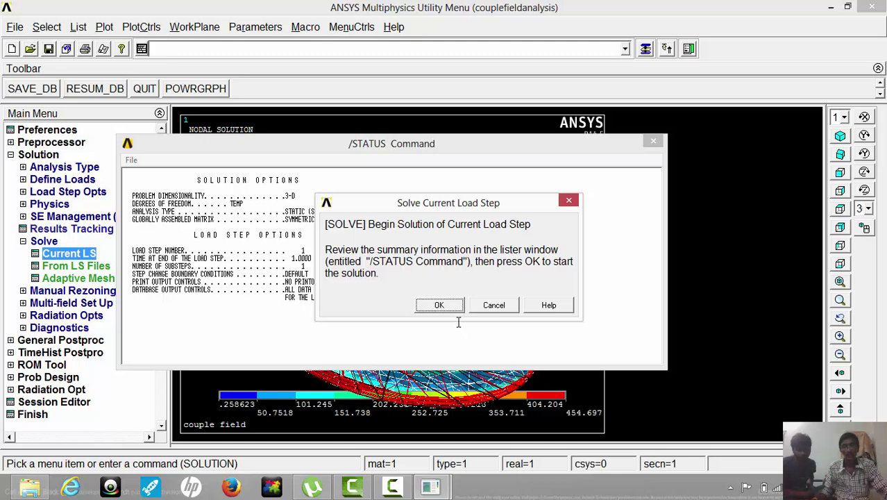
left_click(440, 306)
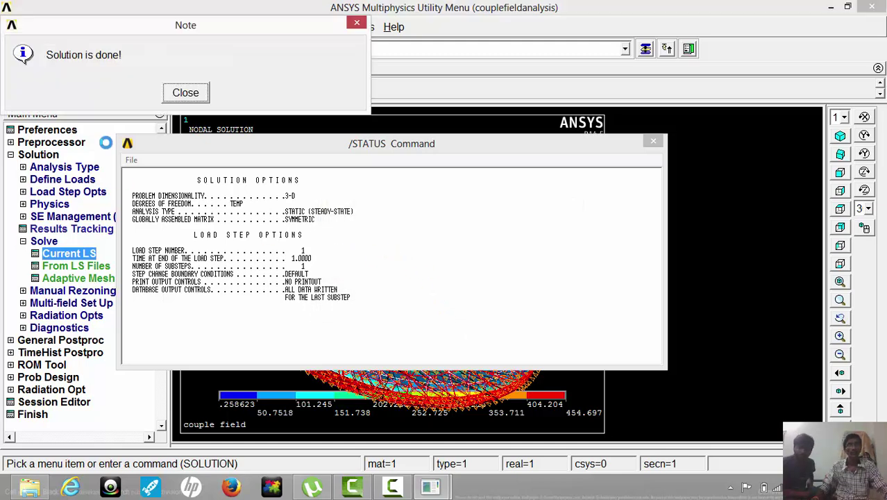
left_click(167, 93)
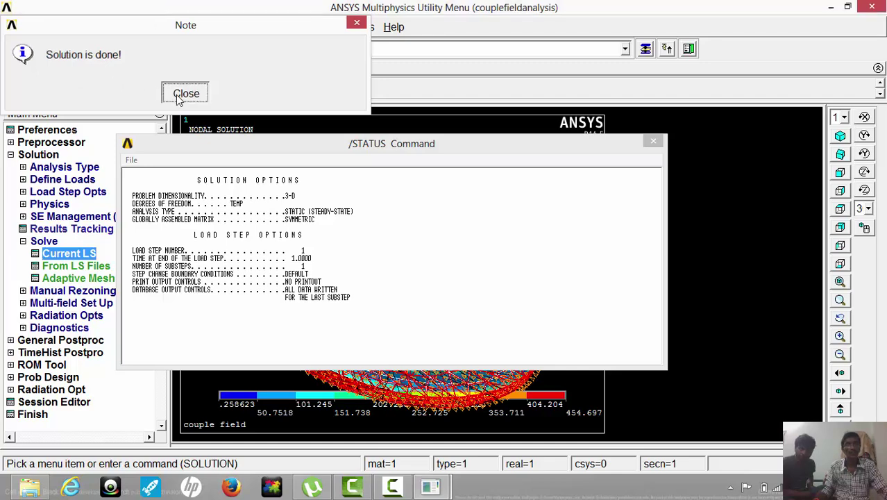
left_click(654, 141)
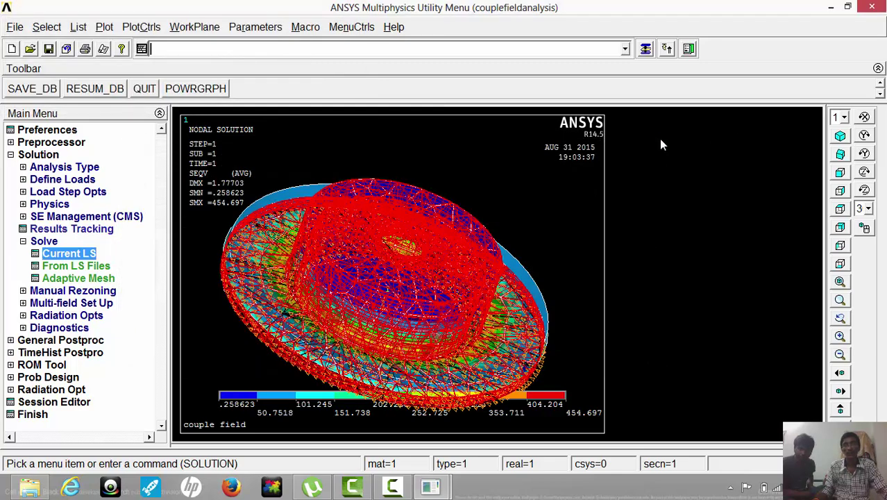
Plot the nodal temperature contour from the DOF solution, showing the deformed shape with undeformed model.
left_click(68, 342)
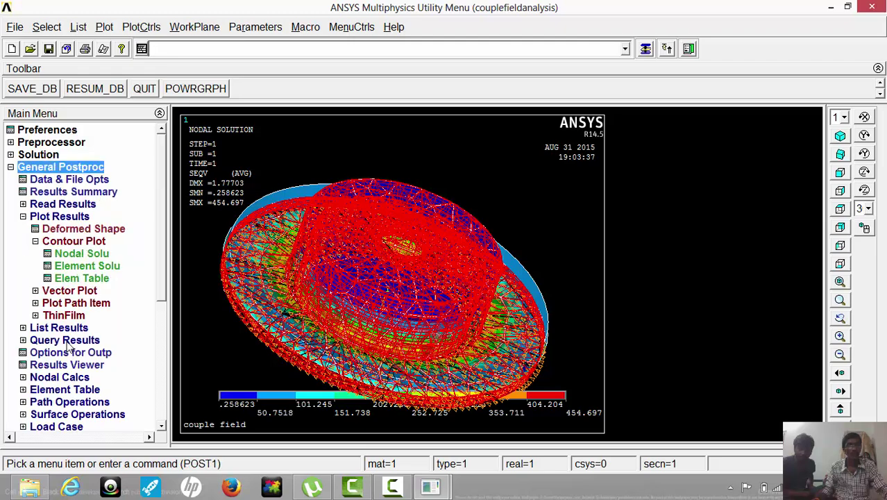
left_click(78, 253)
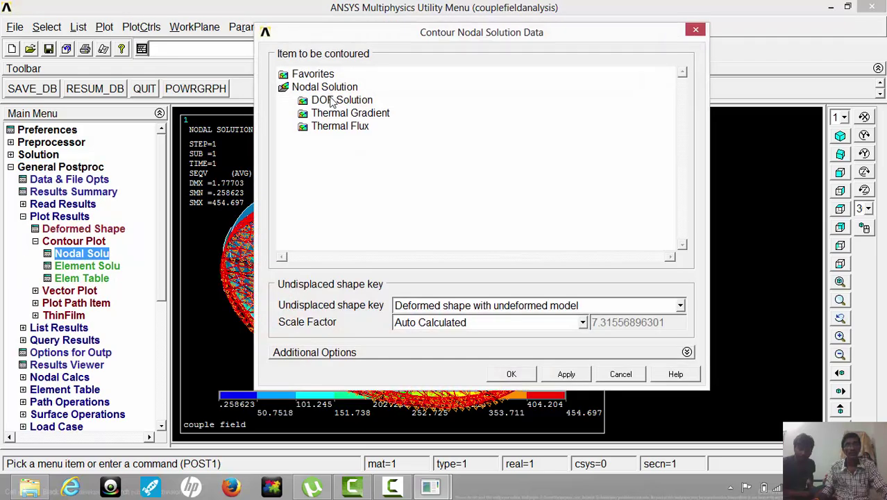
double_click(332, 102)
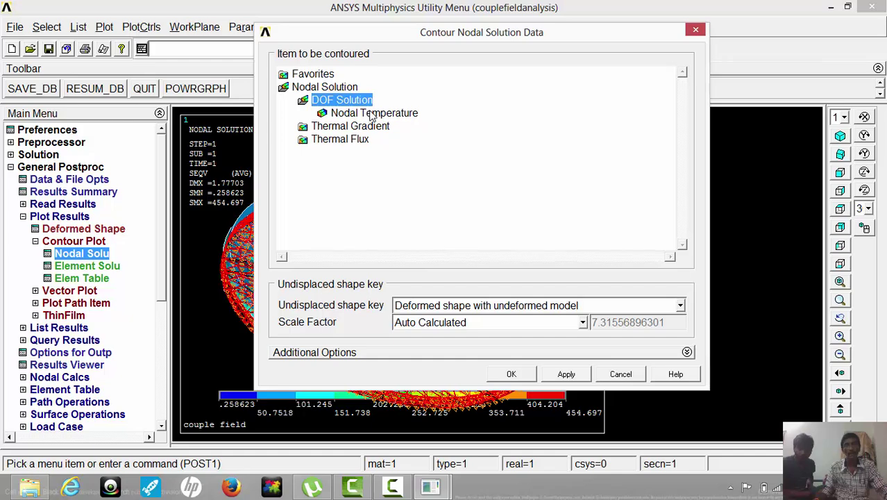
left_click(373, 114)
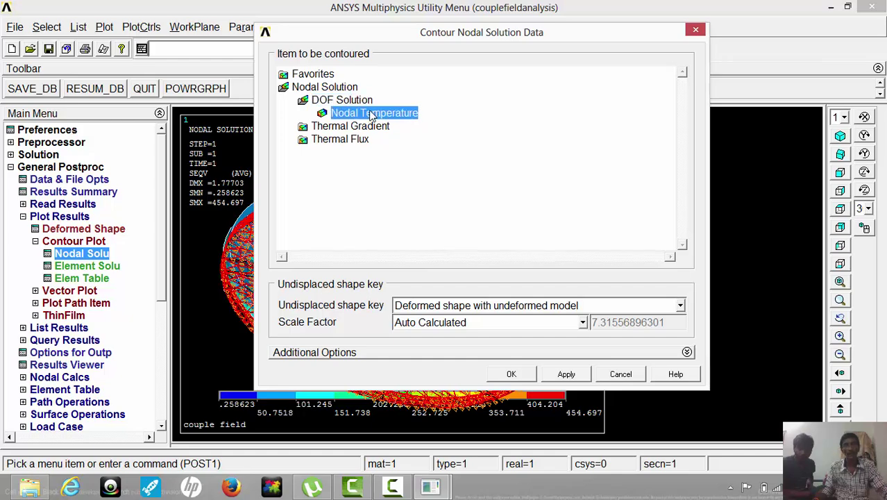
left_click(511, 374)
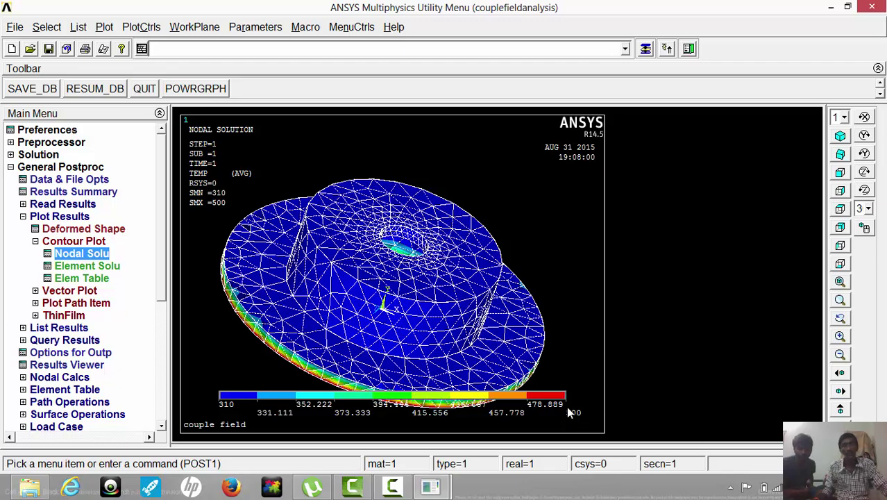
Append a capture of the nodal temperature contour to couplefieldanalysis_report with the caption "couplefieldanalysis Image 3".
left_click(102, 49)
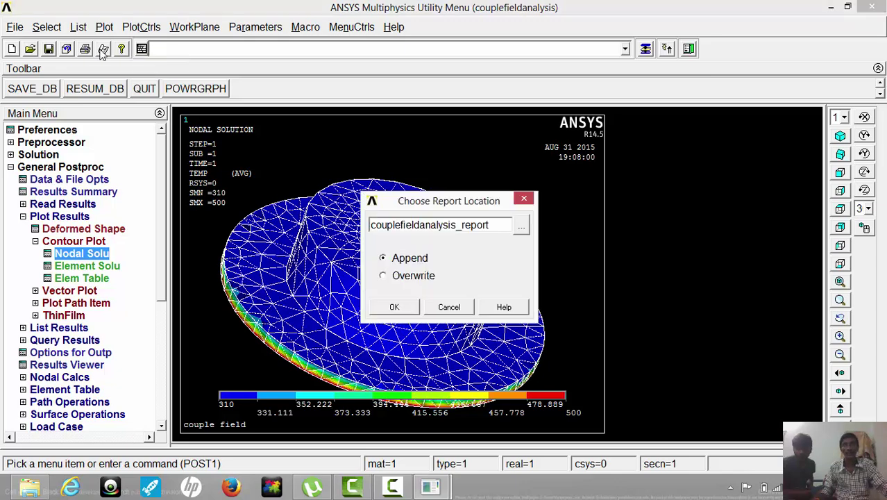
left_click(382, 308)
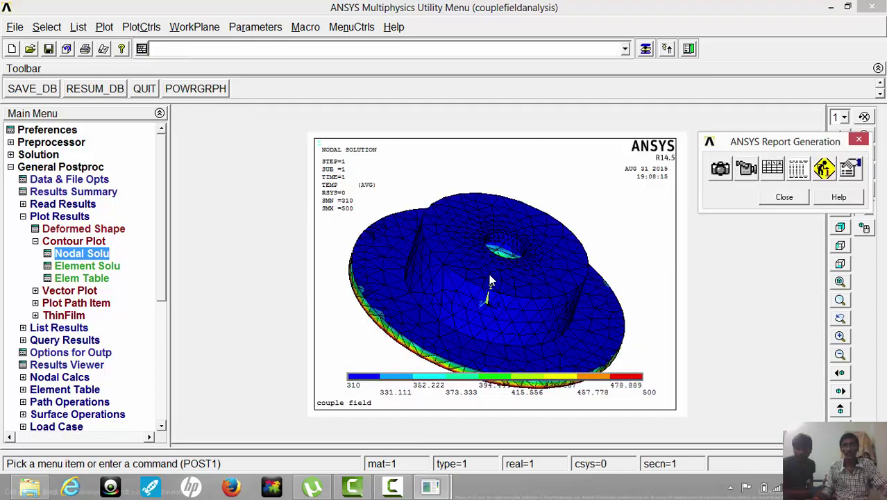
left_click(721, 168)
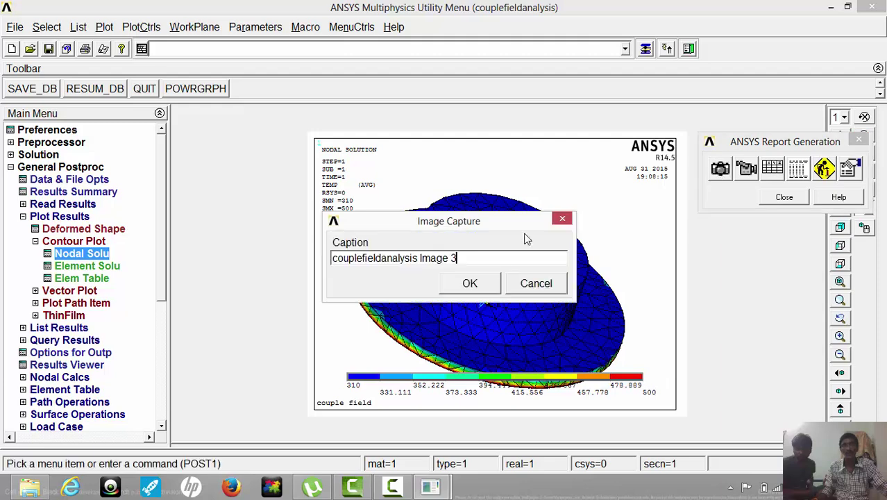
left_click(469, 284)
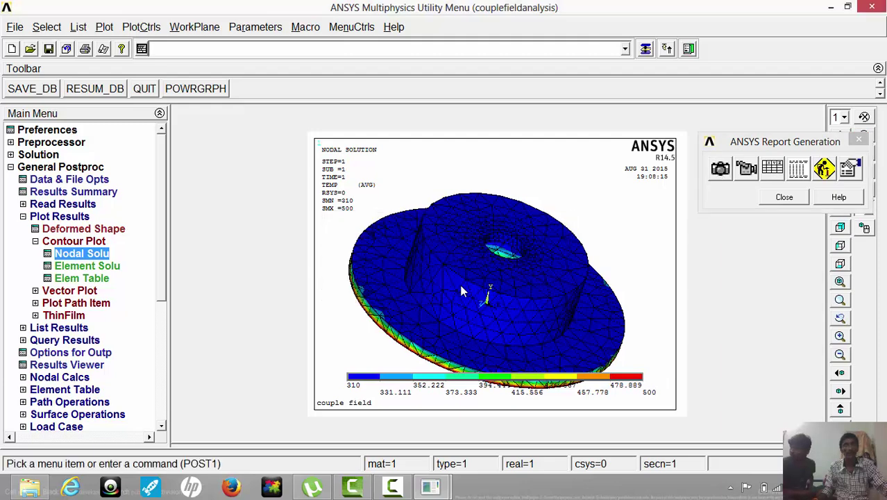
Plot the thermal gradient vector sum contour and capture it in the report with the caption "couplefieldanalysis Image 4".
left_click(82, 254)
left_click(330, 128)
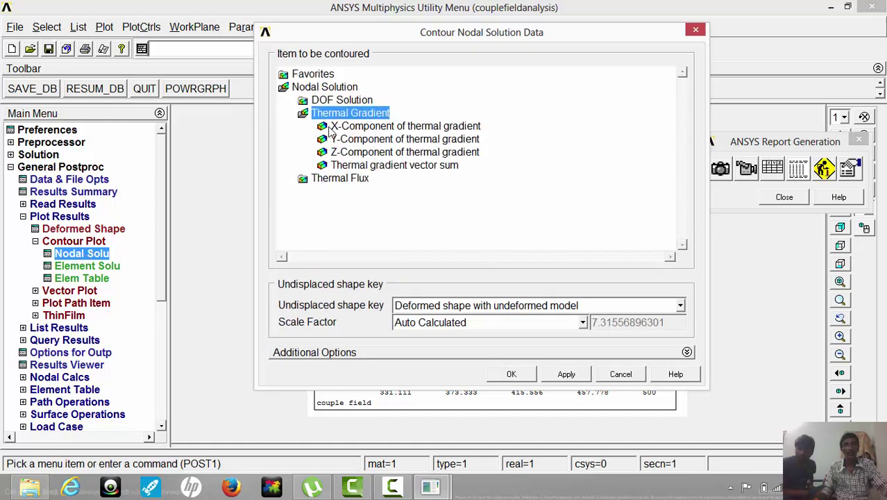
left_click(361, 167)
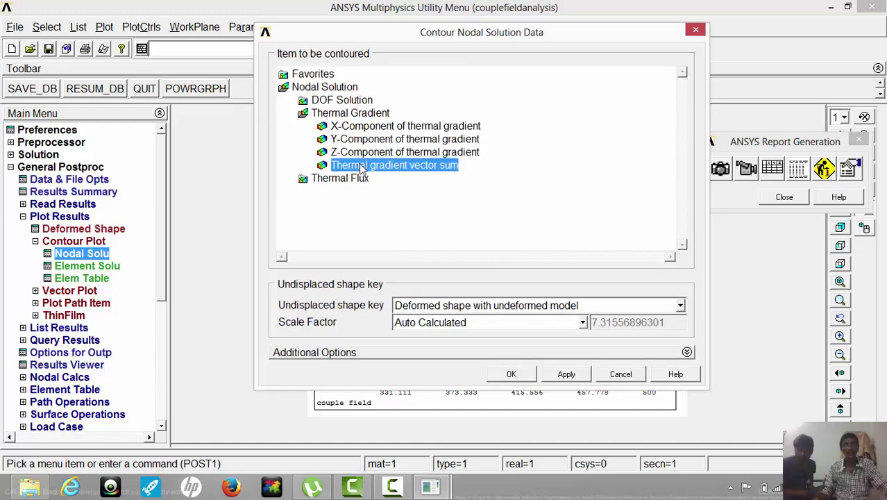
left_click(511, 375)
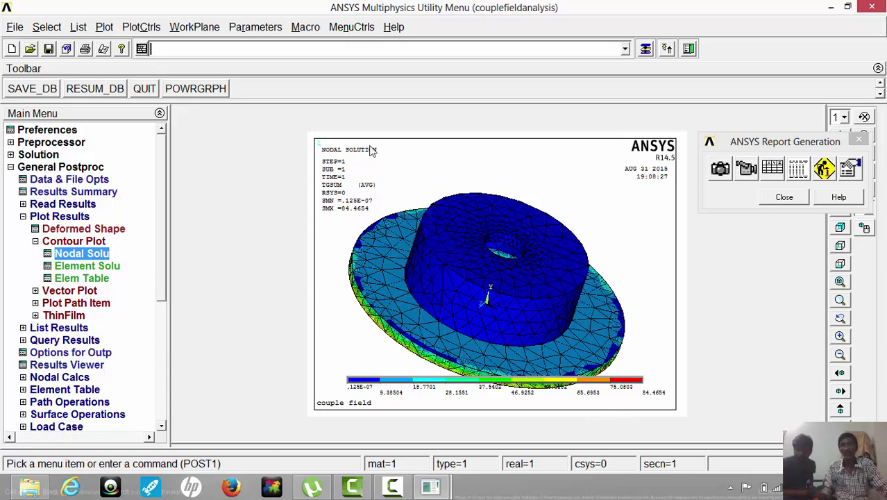
left_click(720, 172)
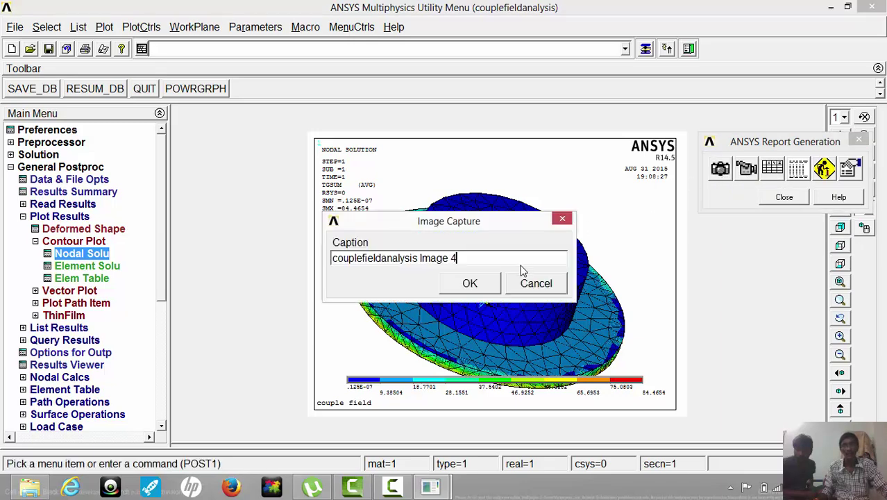
left_click(473, 290)
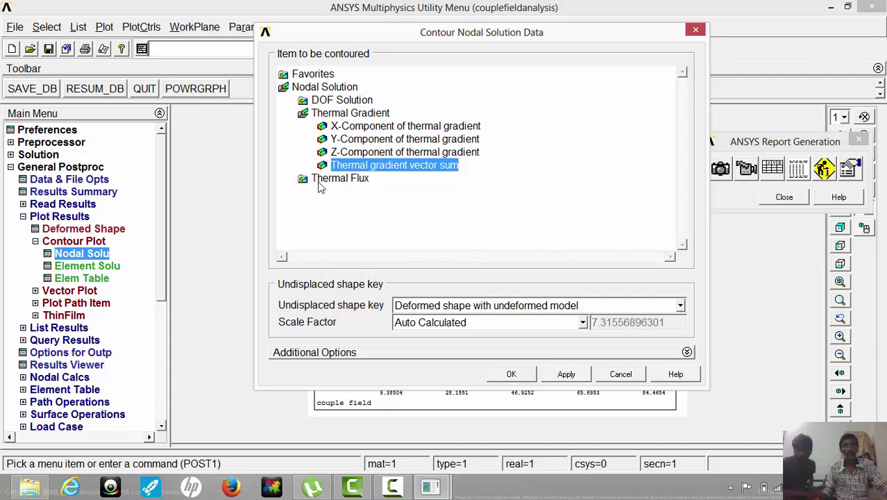
Plot the thermal flux vector sum contour, capture it captioned "couplefieldanalysis Image 5", and close report generation.
left_click(320, 182)
left_click(366, 182)
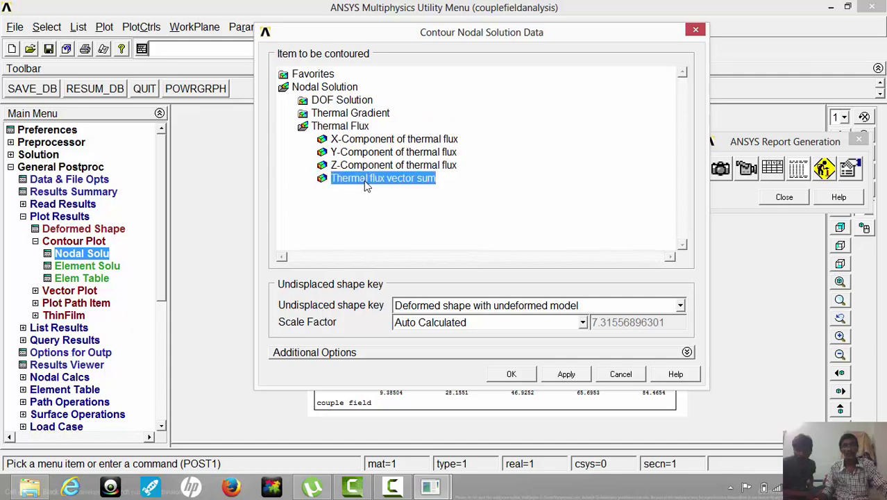
left_click(512, 375)
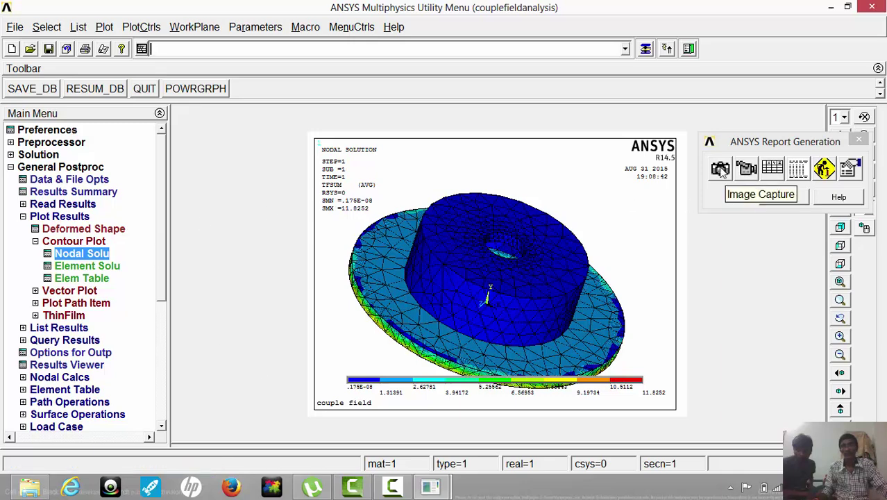
left_click(722, 170)
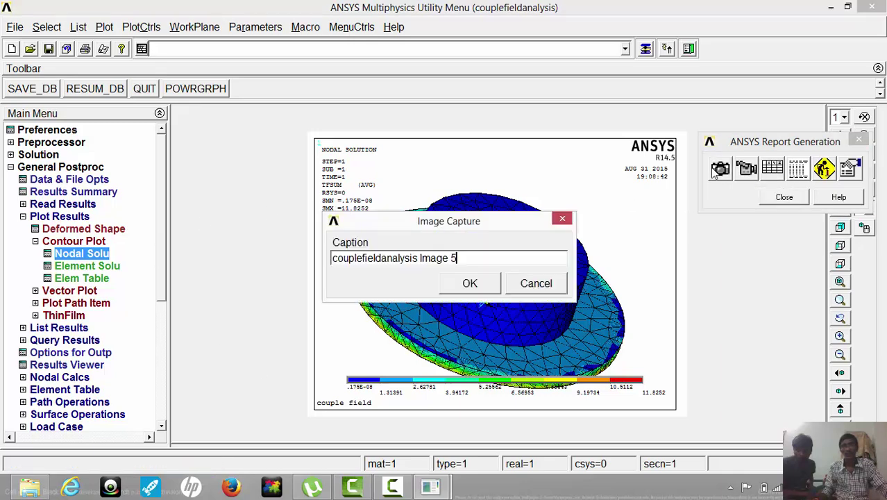
left_click(471, 282)
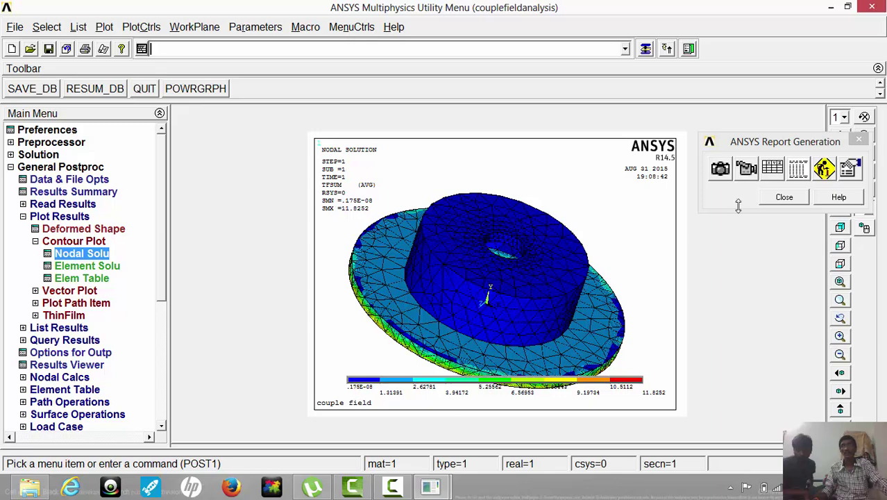
left_click(788, 199)
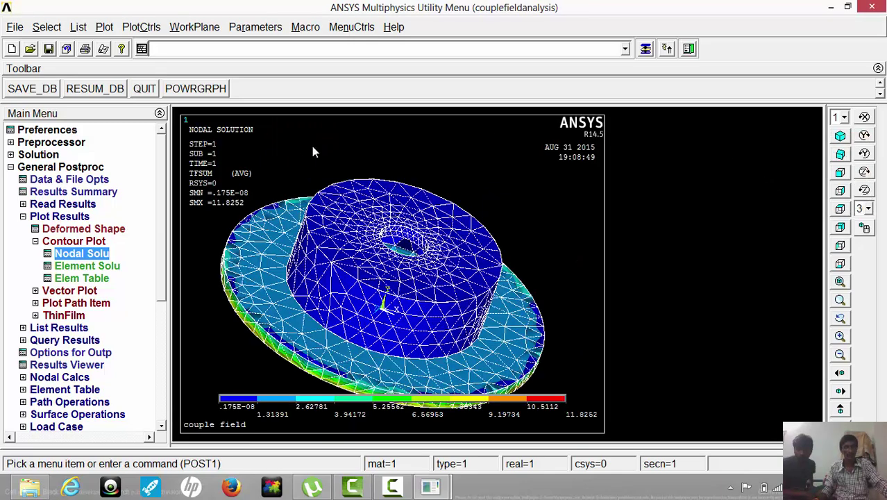